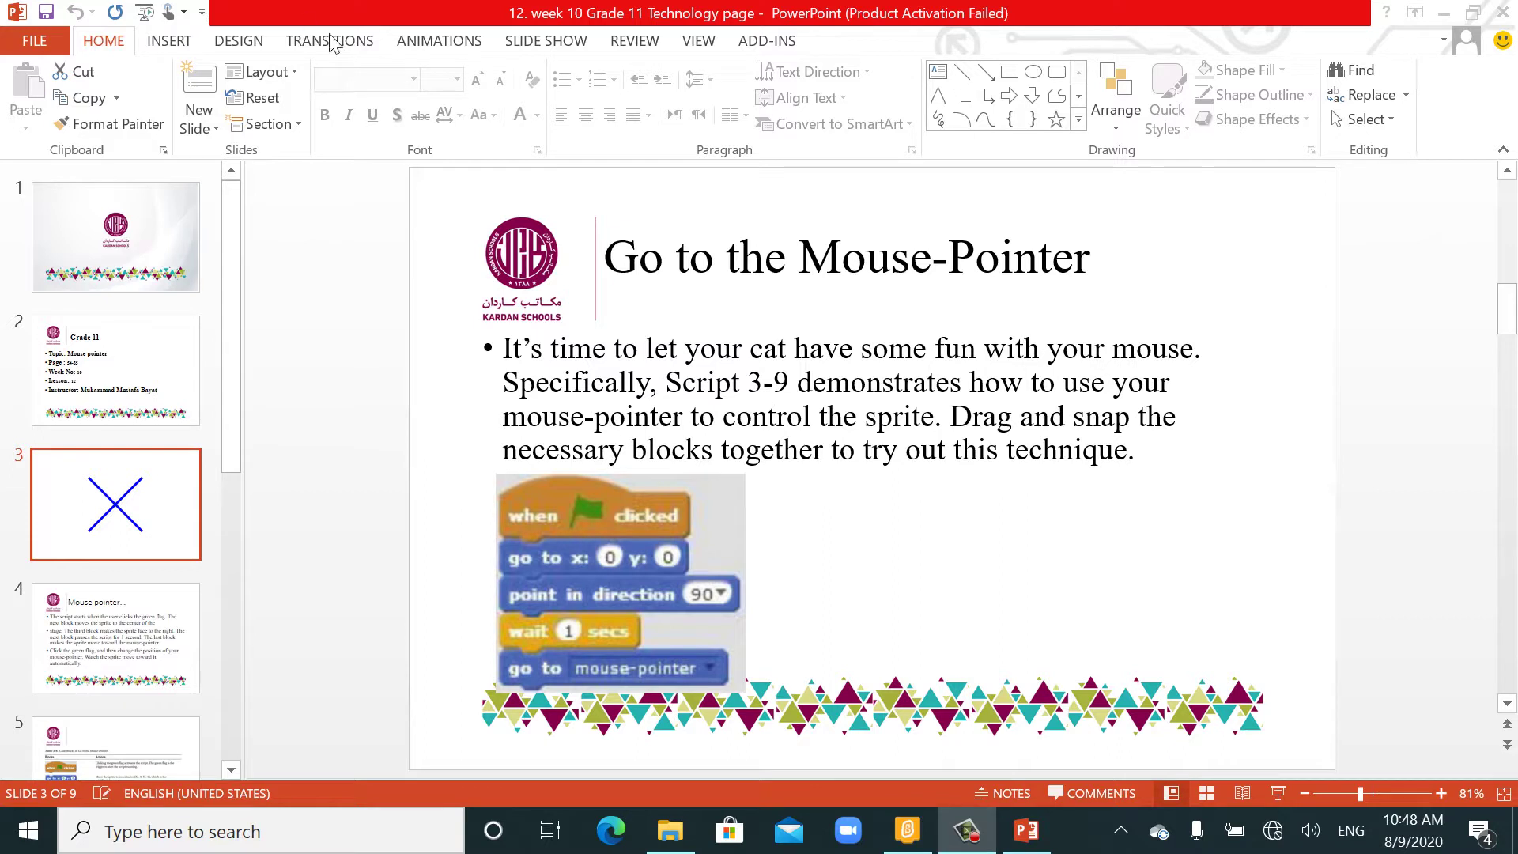
Display slide 2, the Grade 11 overview with topic, pages, week and lesson
left_click(119, 380)
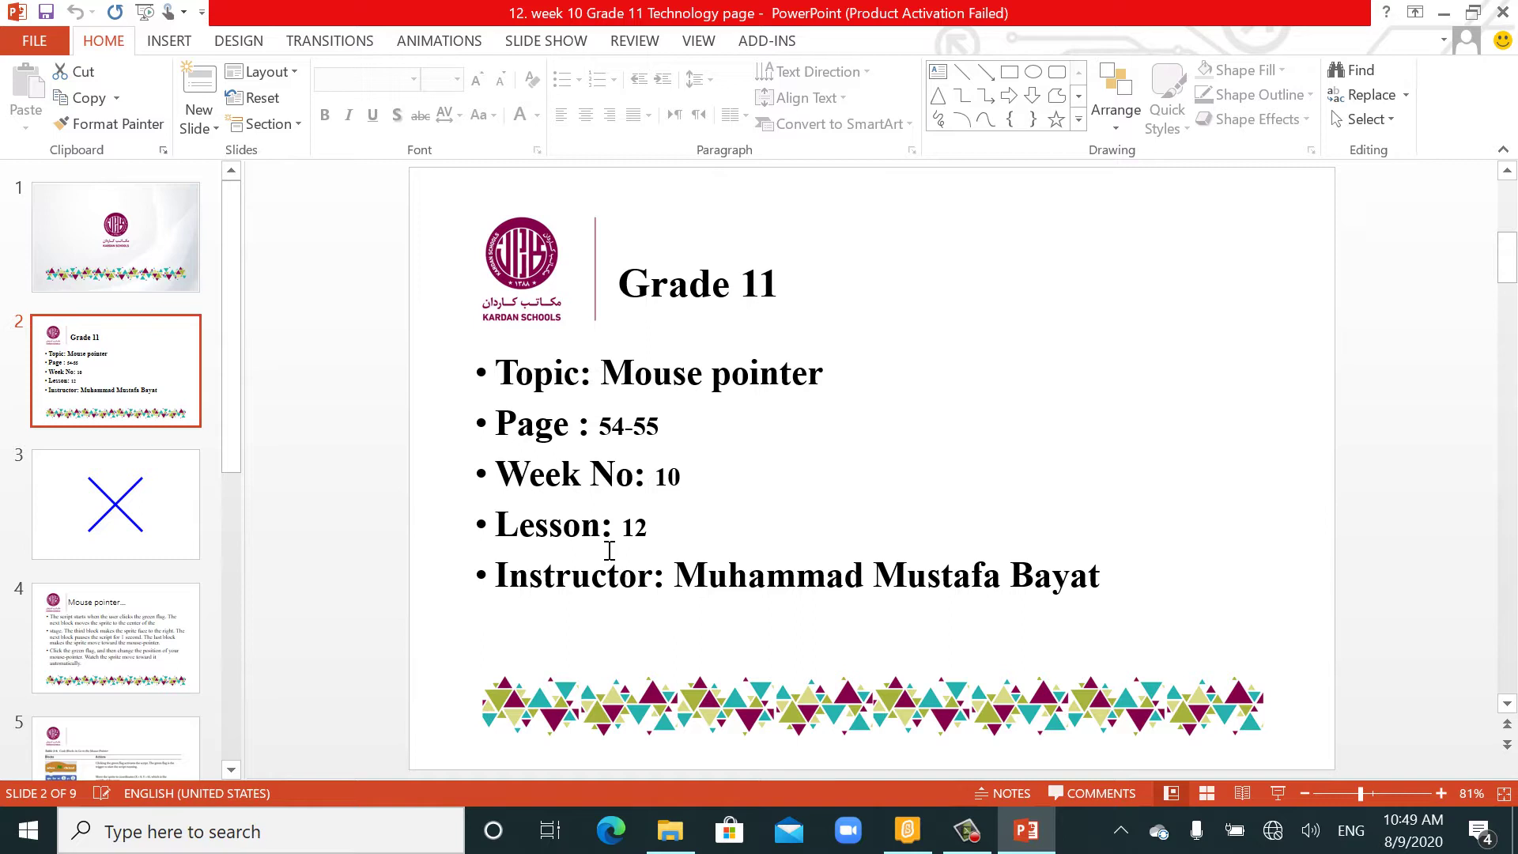
Move past slide 3's Scratch script to slide 4, 'Mouse pointer…', explaining the blocks
left_click(177, 508)
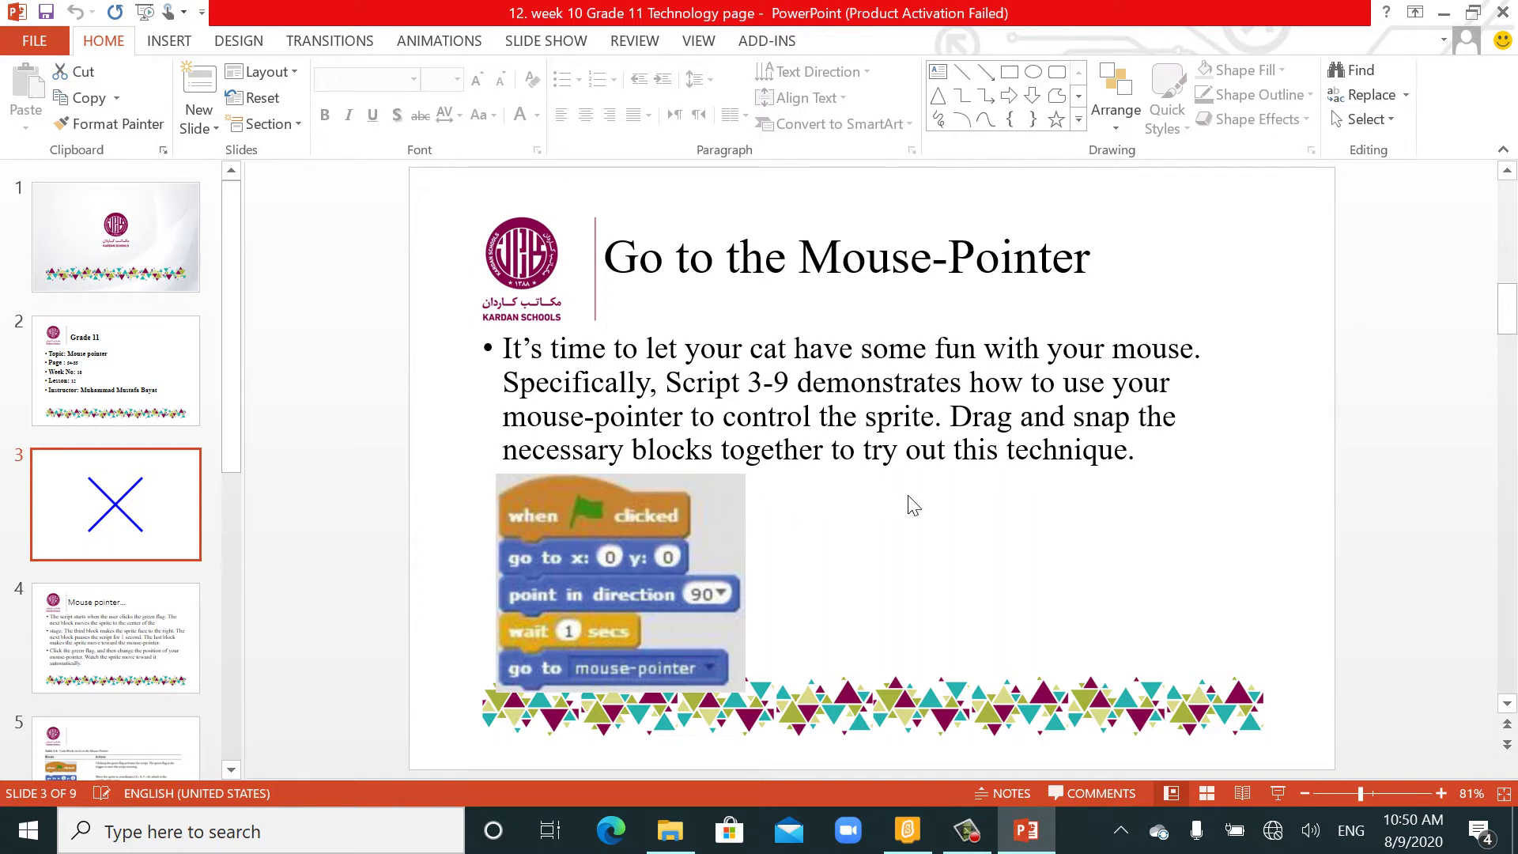
left_click(153, 612)
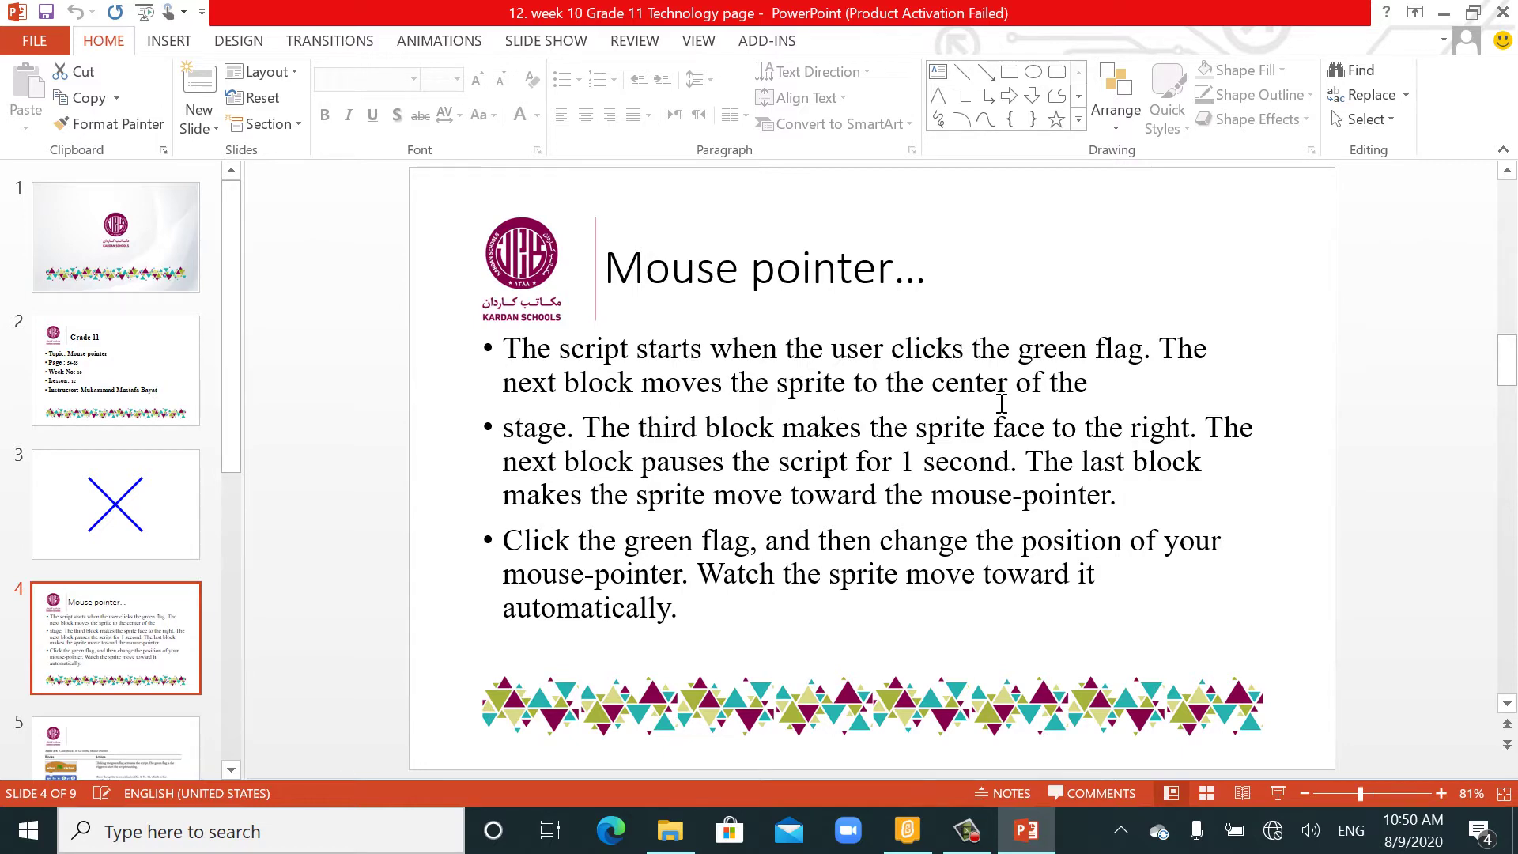
left_click(181, 512)
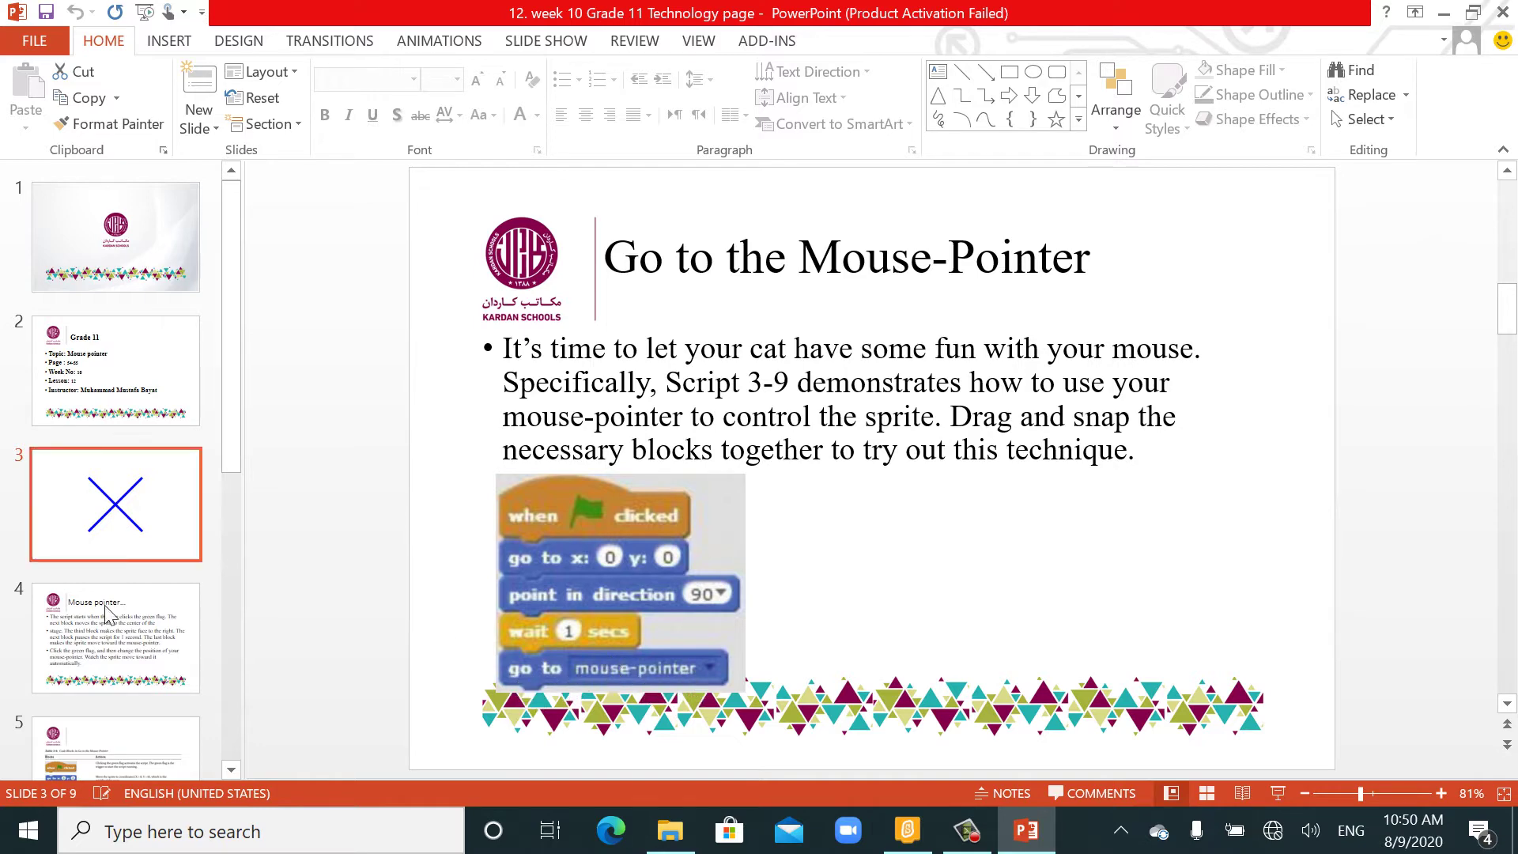
left_click(118, 628)
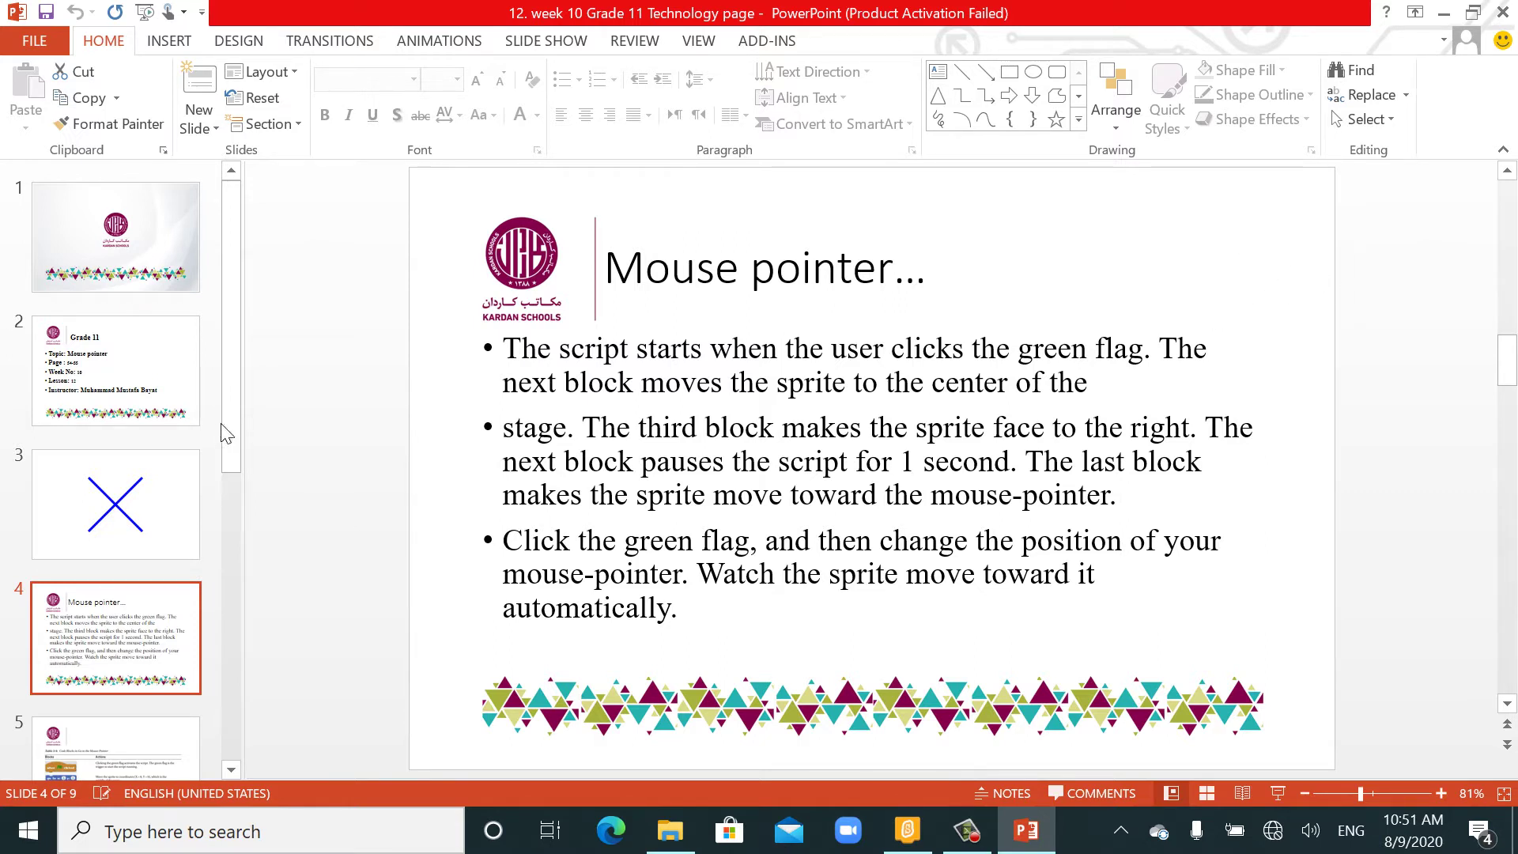
left_click_drag(232, 444, 241, 548)
Display slide 5 with Table 3-9 of Go to the Mouse-Pointer code blocks
left_click(137, 546)
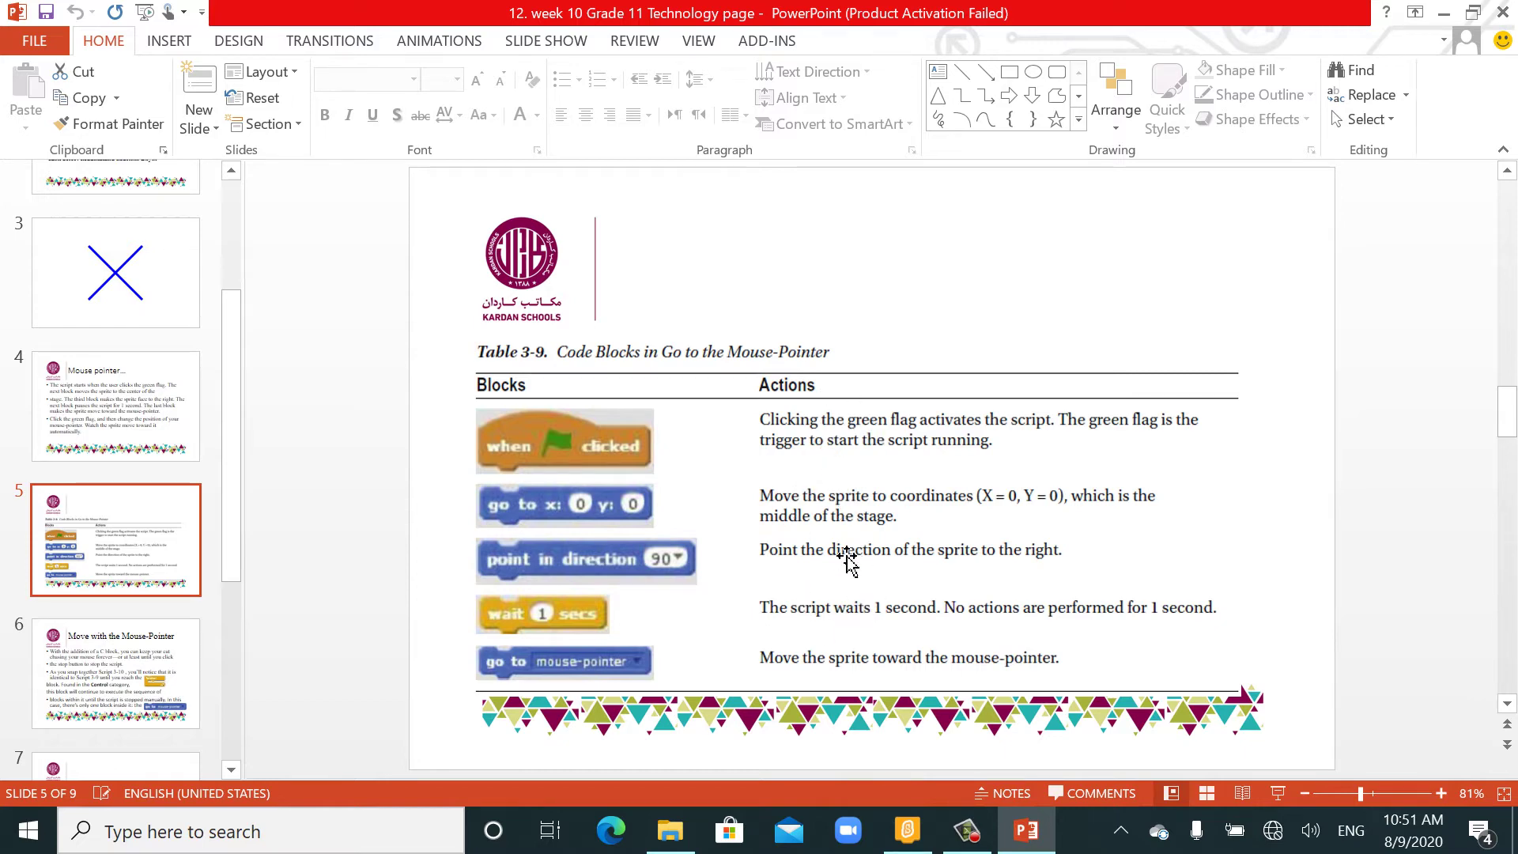
In the Scratch project, delete the default cat Sprite1 and add Beetle from the sprite library
left_click(911, 833)
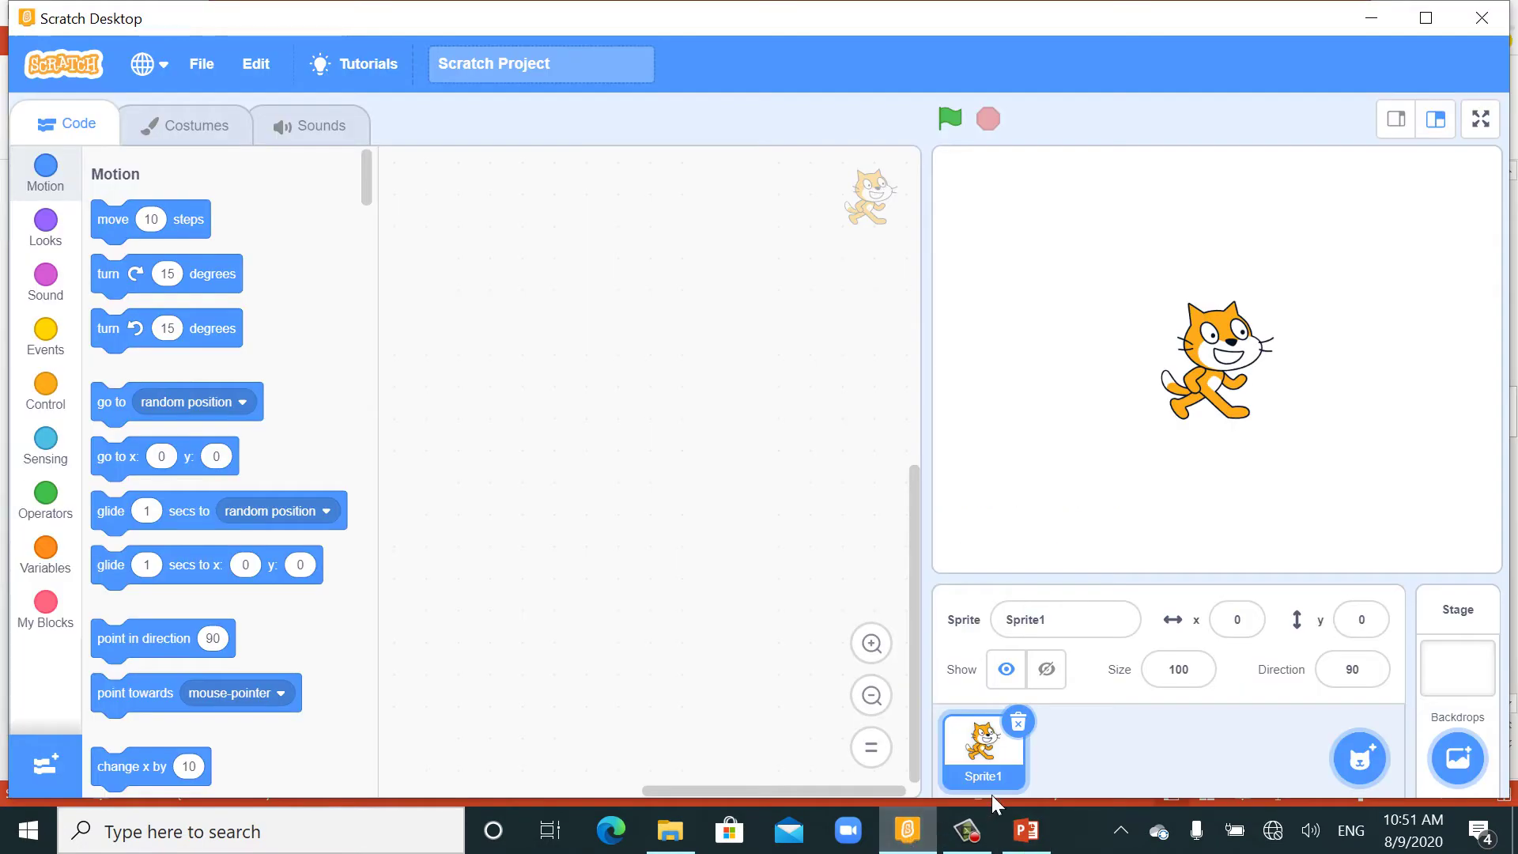
left_click(1017, 724)
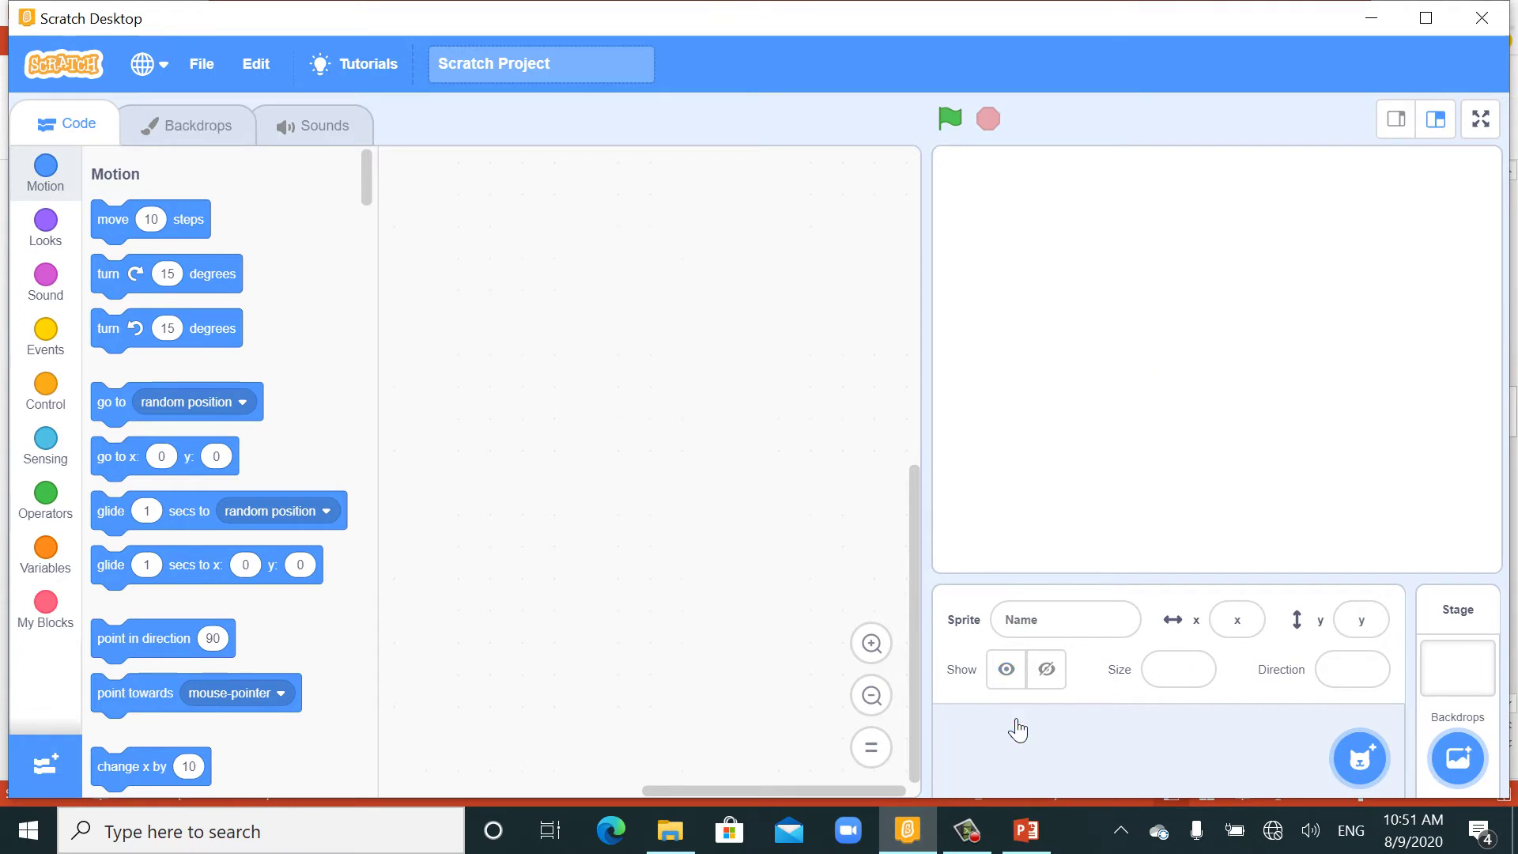
left_click(1361, 759)
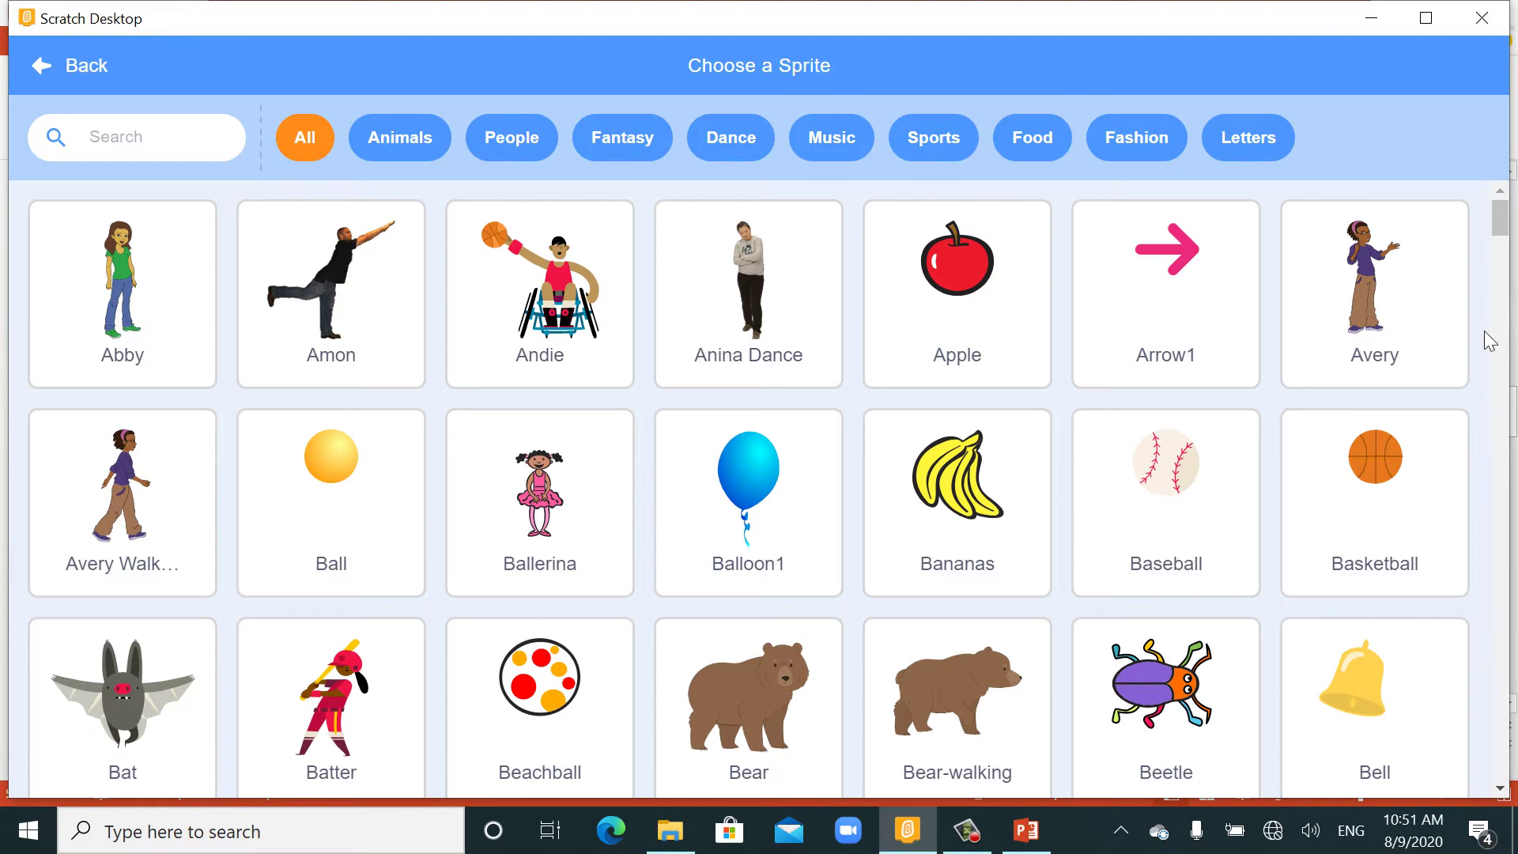
scroll(1501, 236, "down", 1)
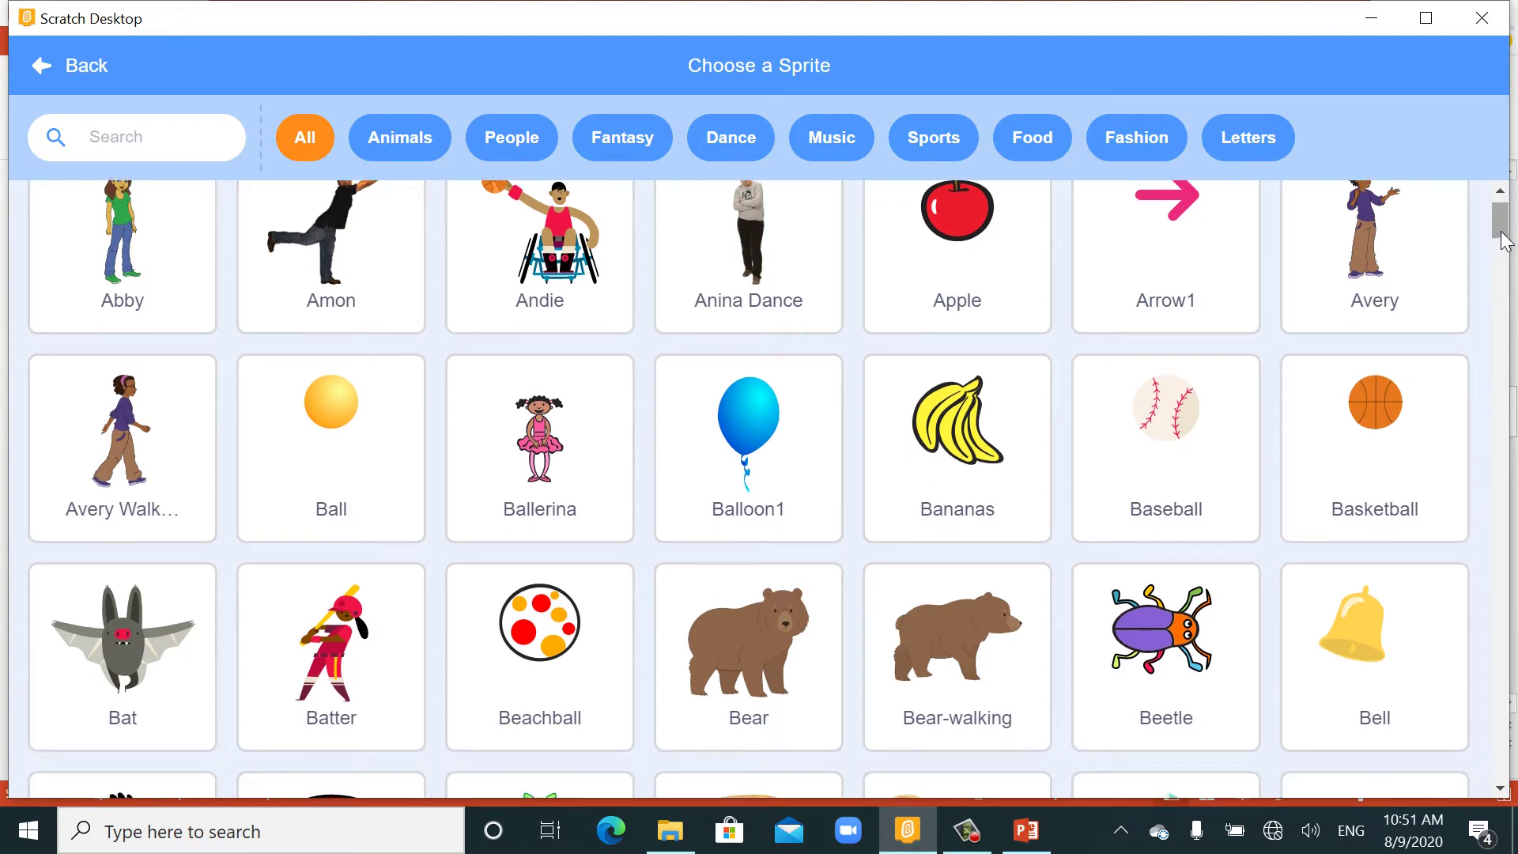
left_click(1146, 665)
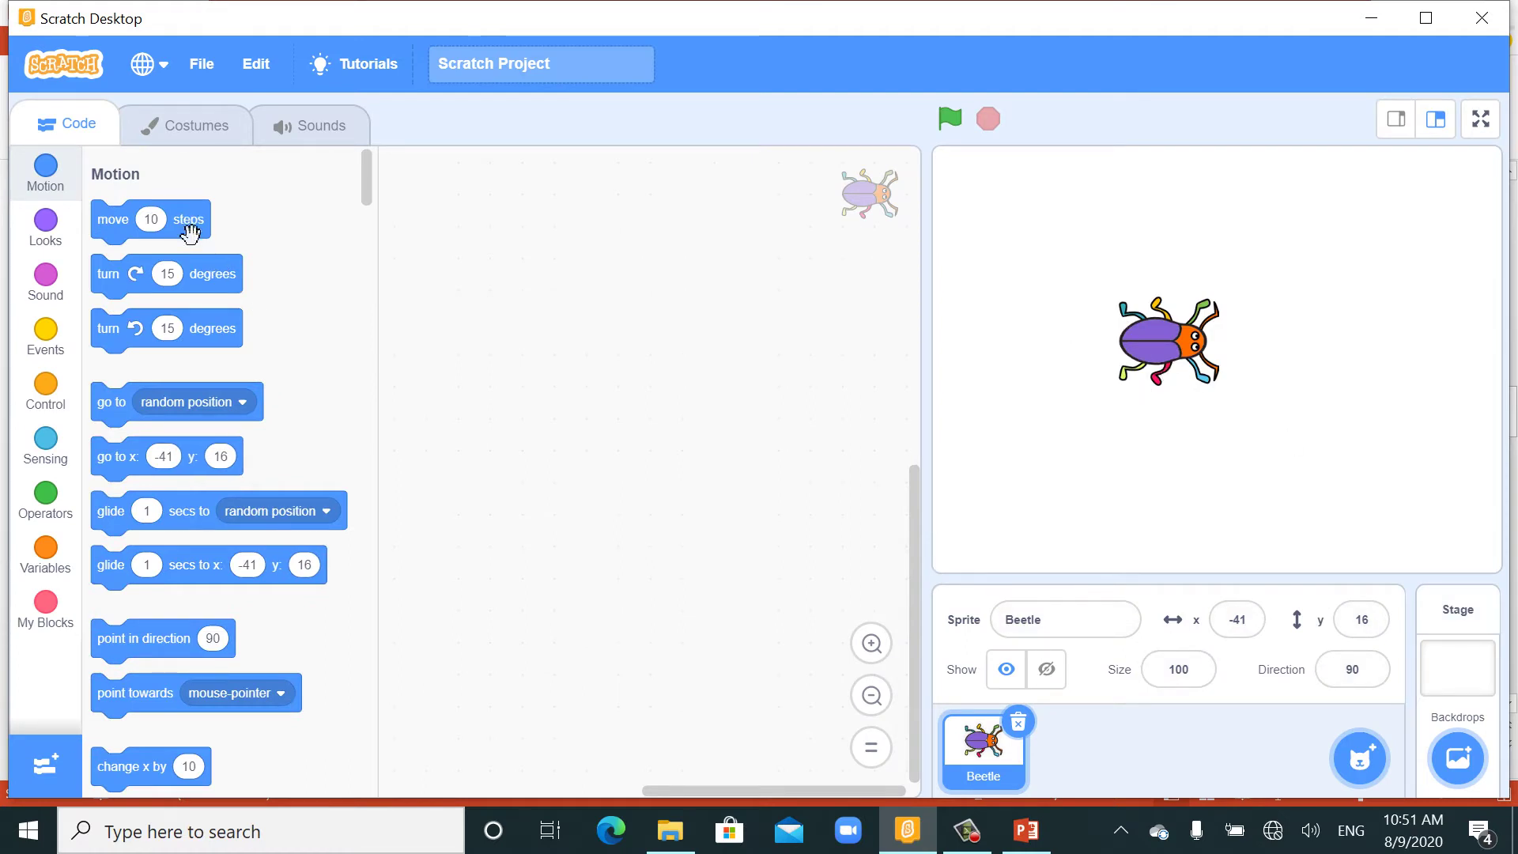
Add when flag clicked, point in direction 90 and go to x y blocks to the code area
left_click(46, 342)
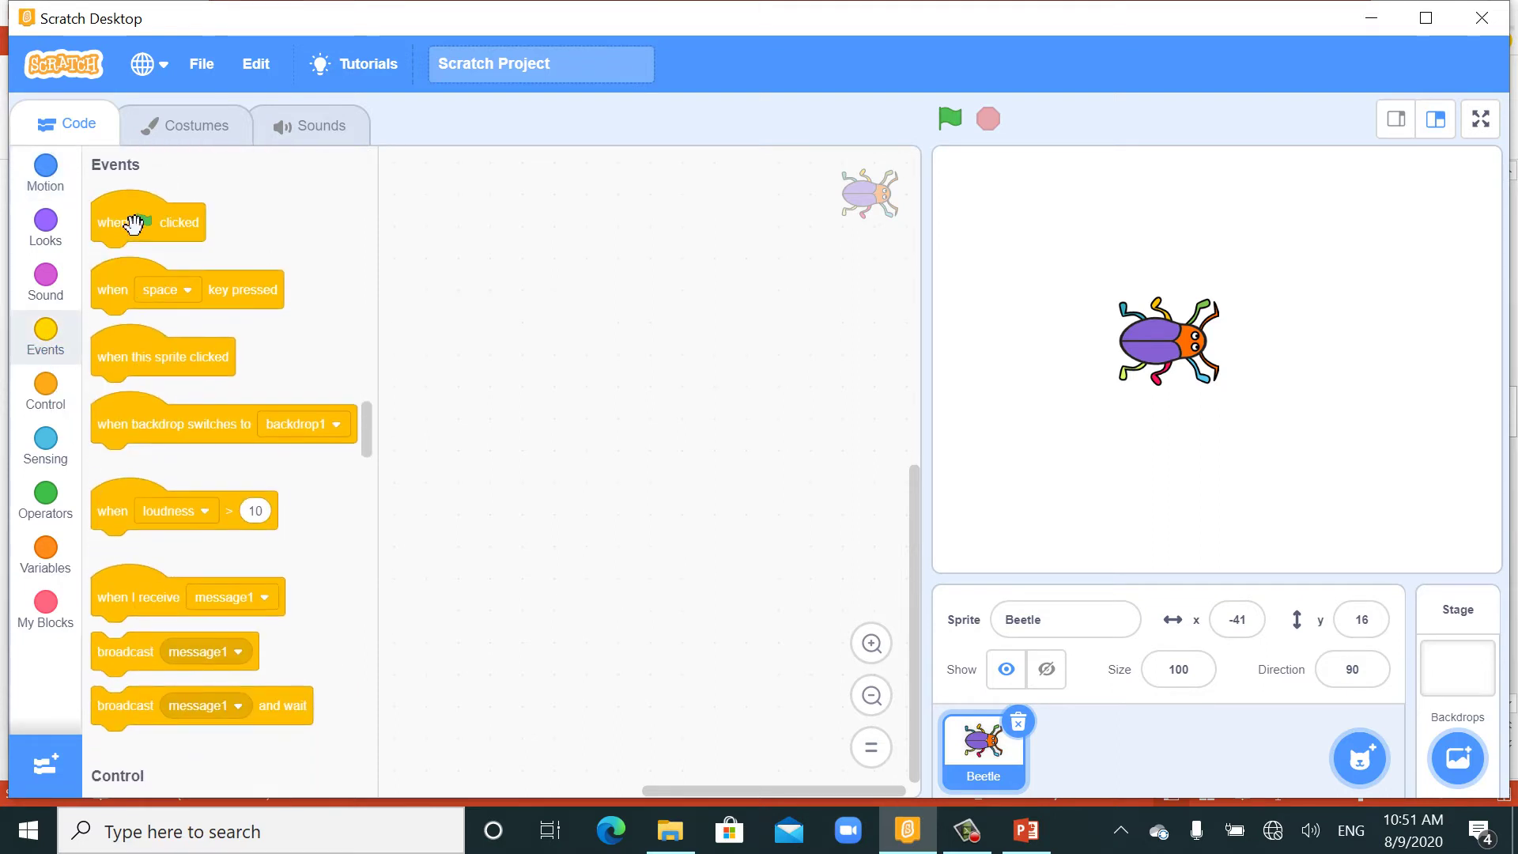
left_click_drag(129, 228, 607, 282)
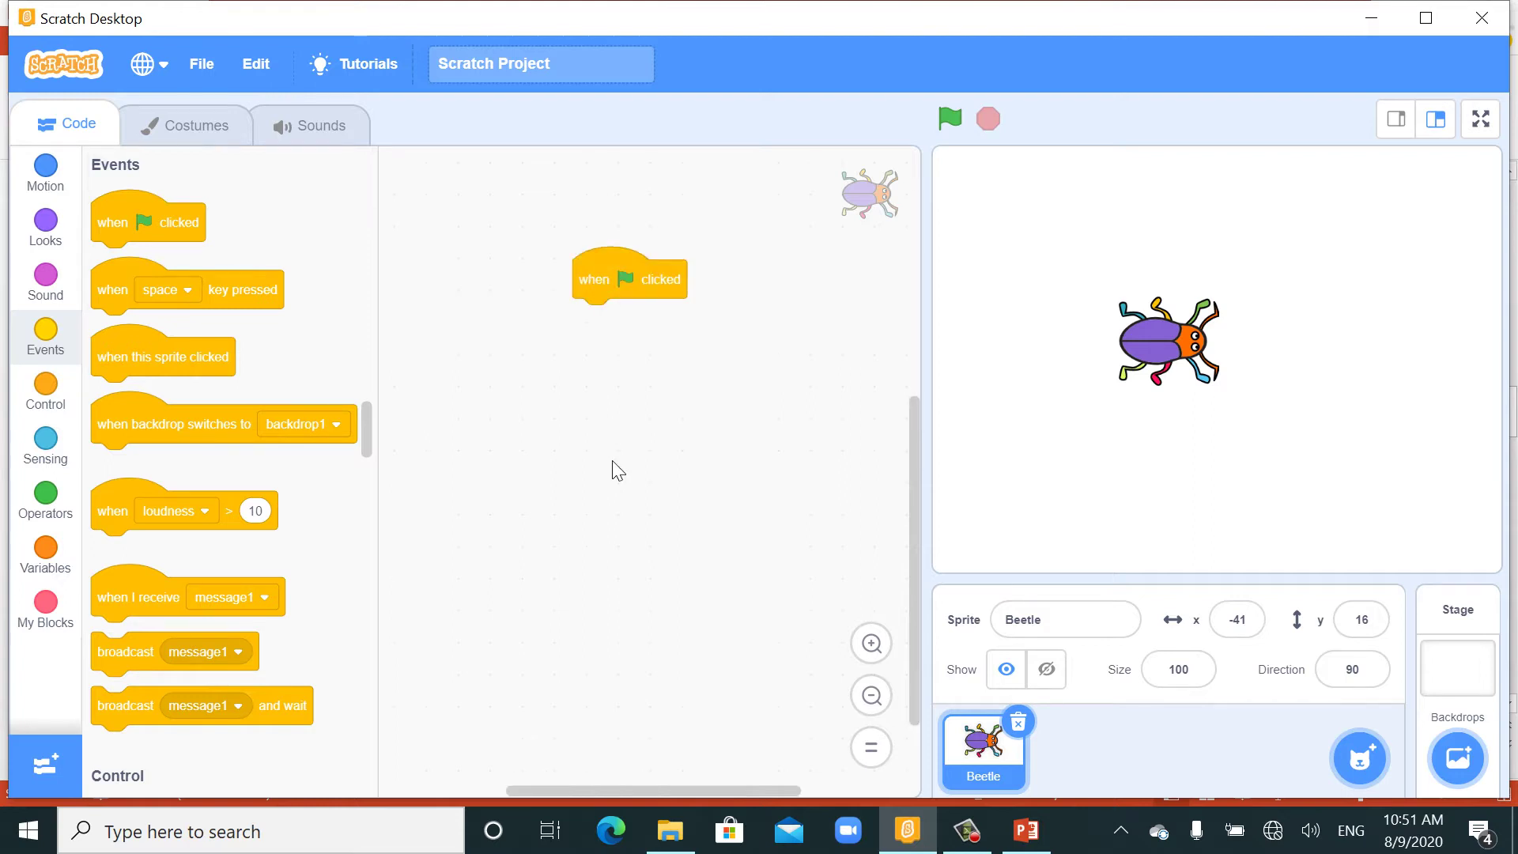
left_click(49, 179)
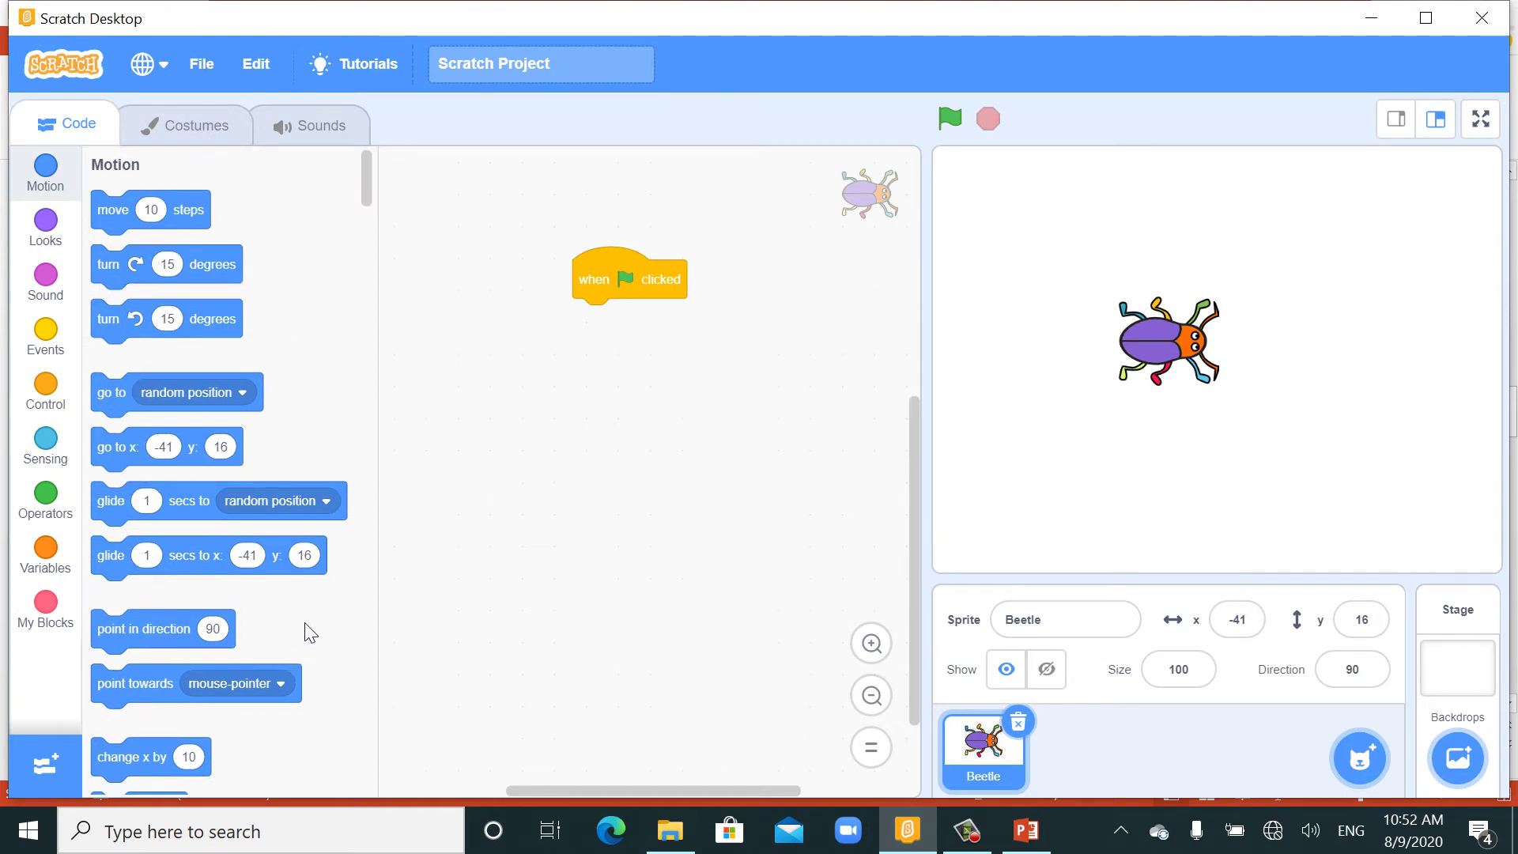
left_click_drag(126, 639, 553, 538)
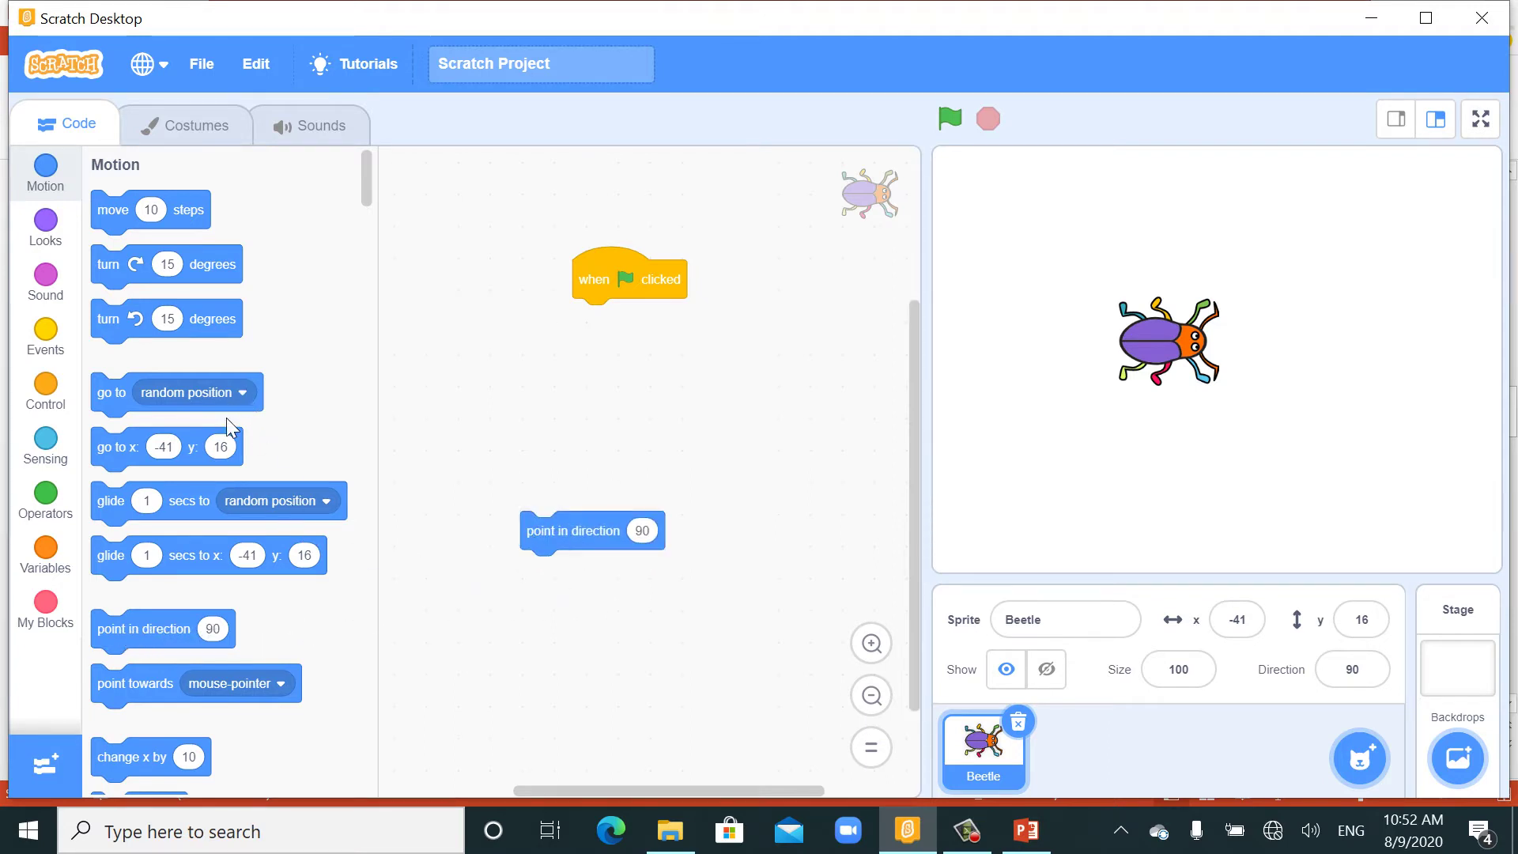
mouse_move(129, 451)
left_mouse_down()
mouse_move(539, 440)
mouse_move(610, 389)
left_mouse_up()
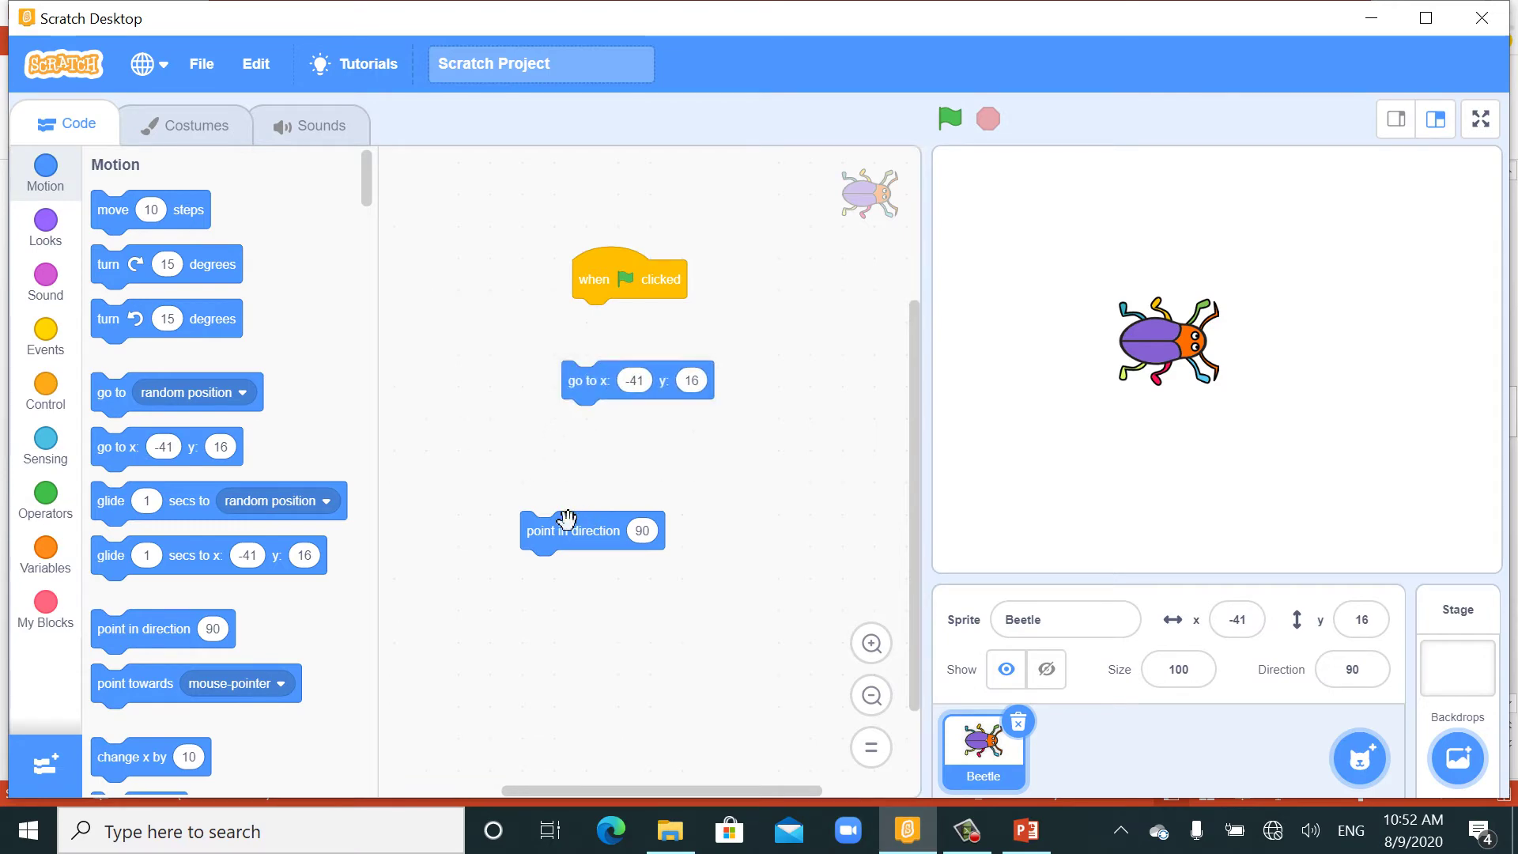
left_click_drag(567, 519, 614, 459)
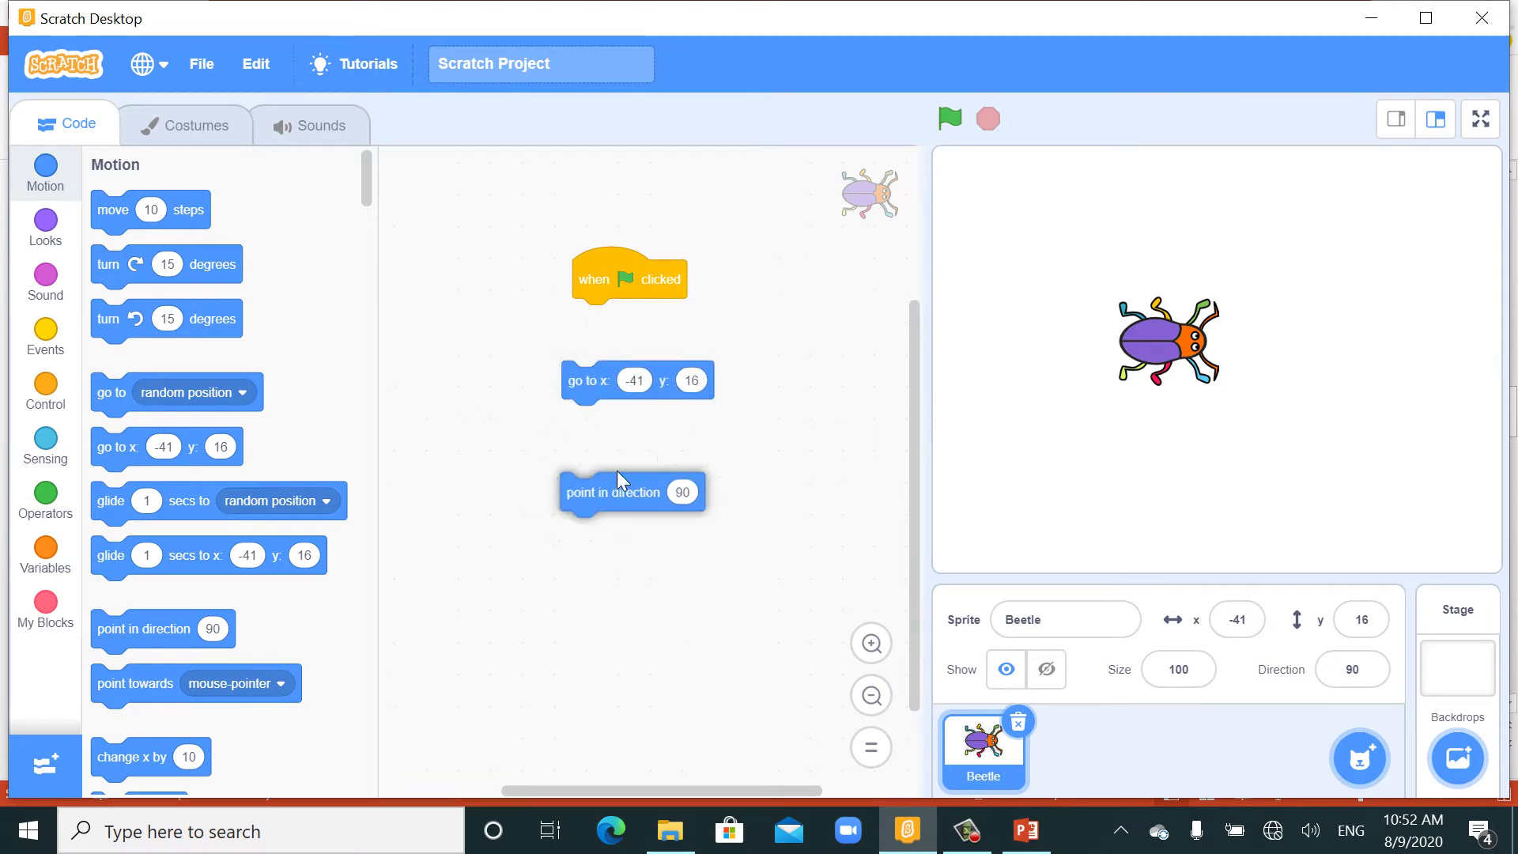
Add a go to random position block, checking the slide's block table along the way
left_click(1028, 831)
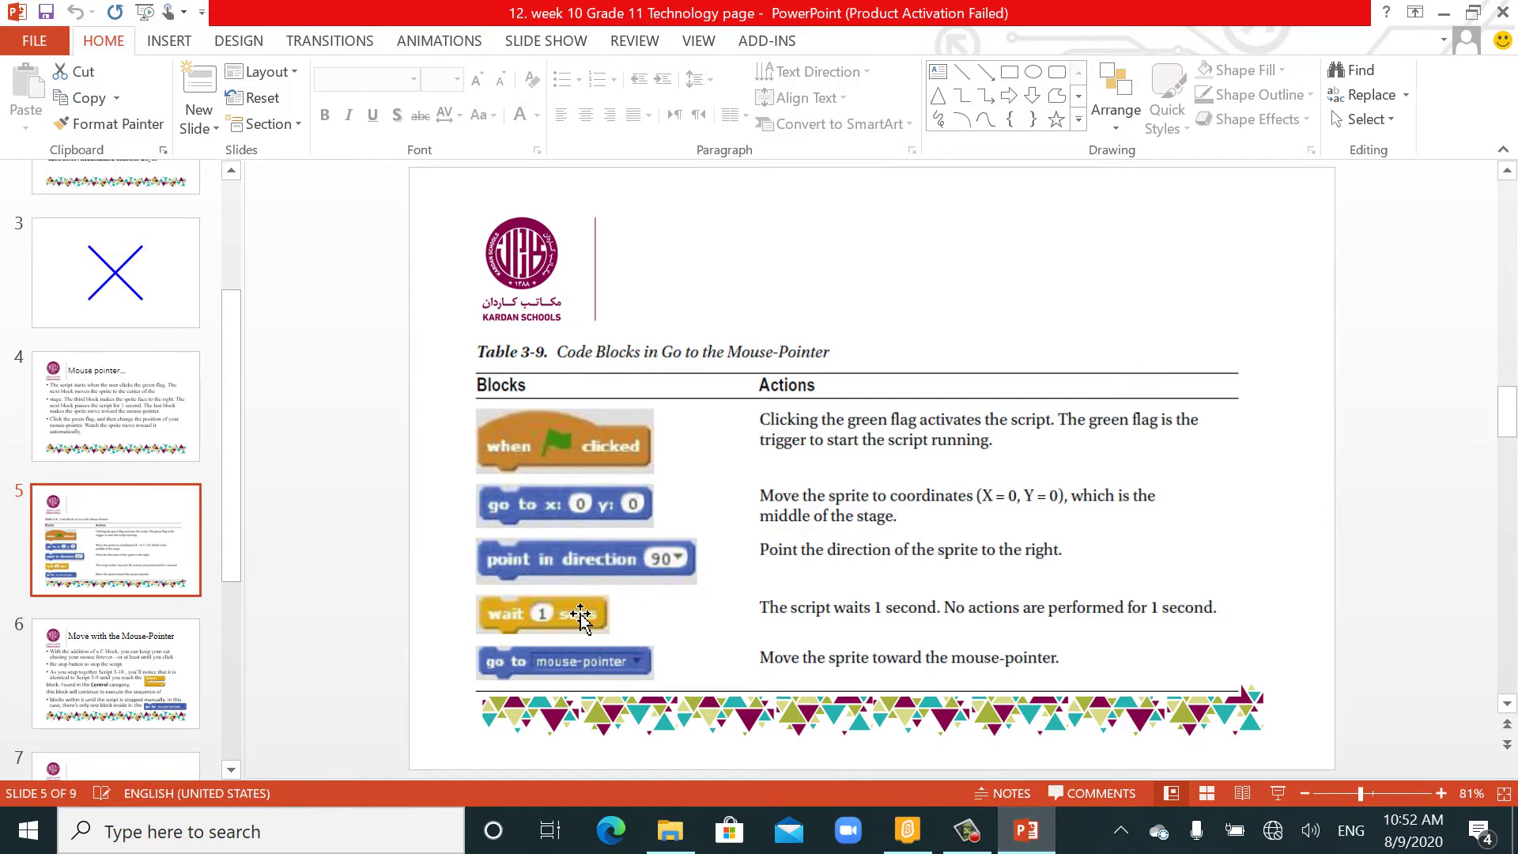
left_click(1036, 834)
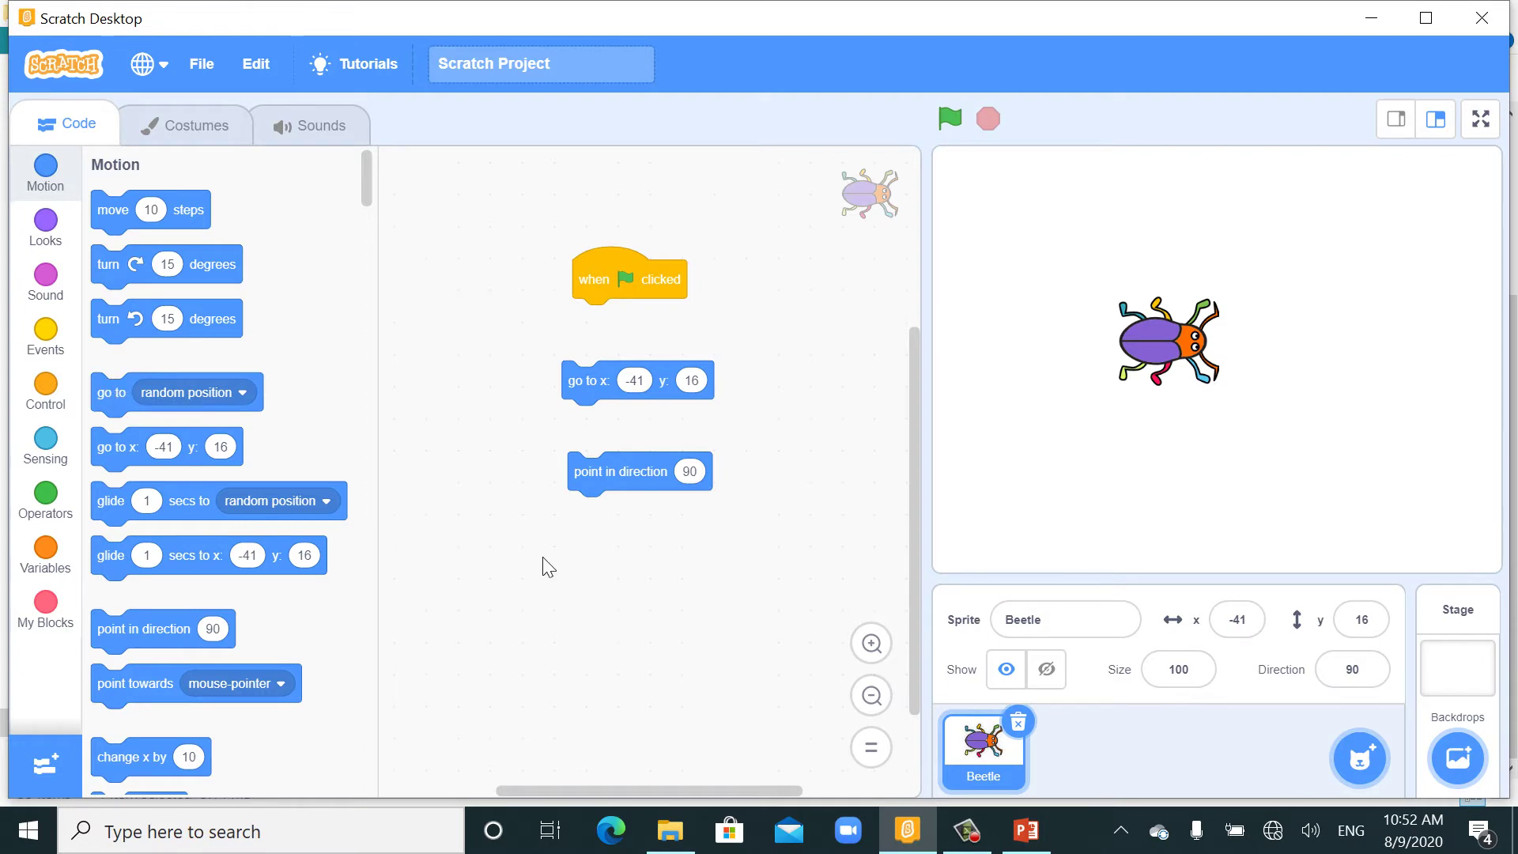
left_click_drag(111, 392, 581, 568)
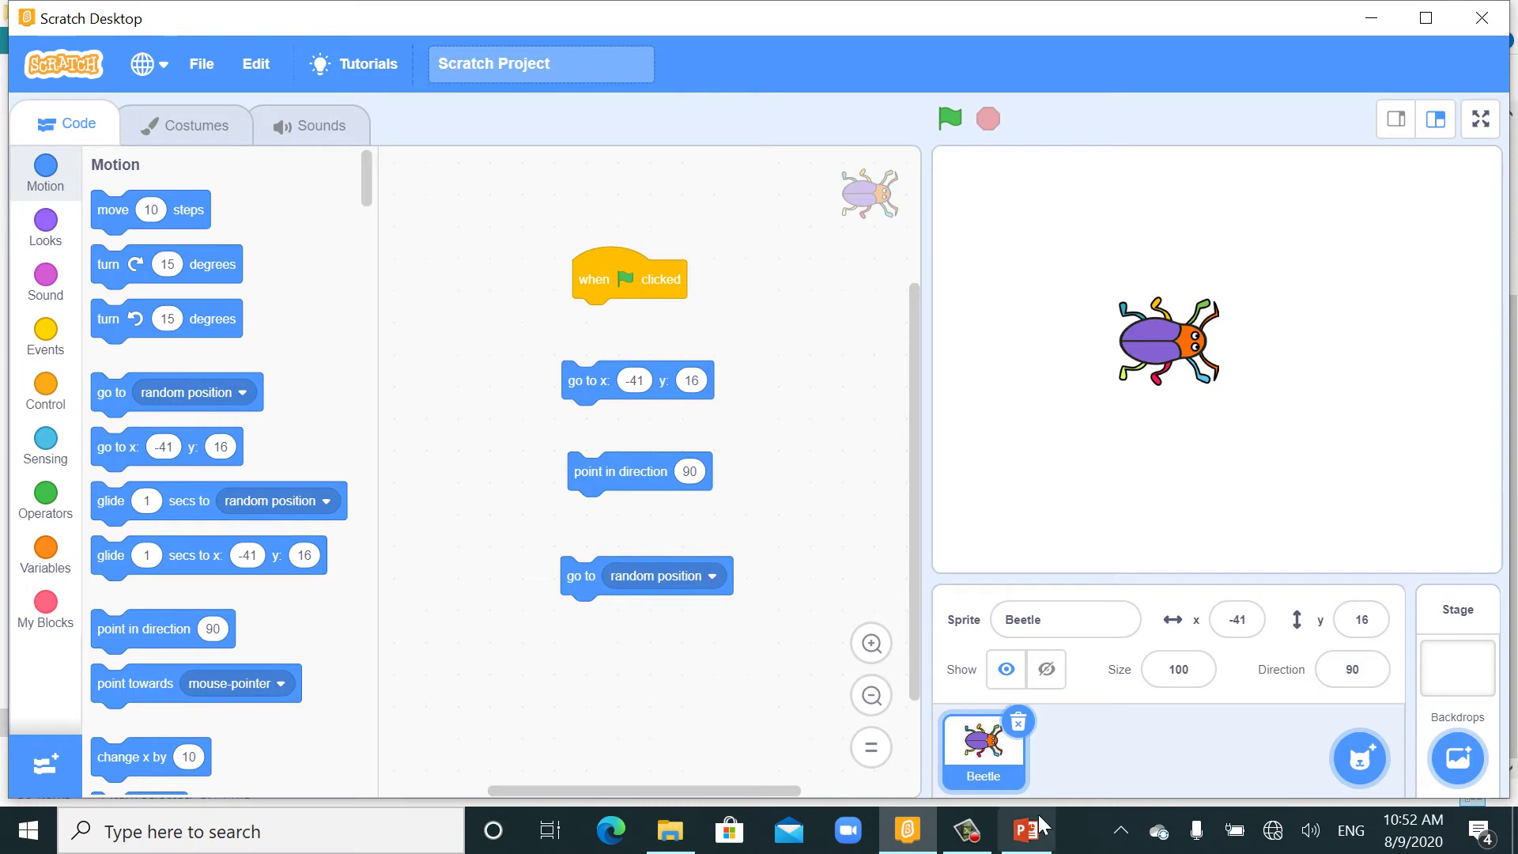
left_click(1026, 830)
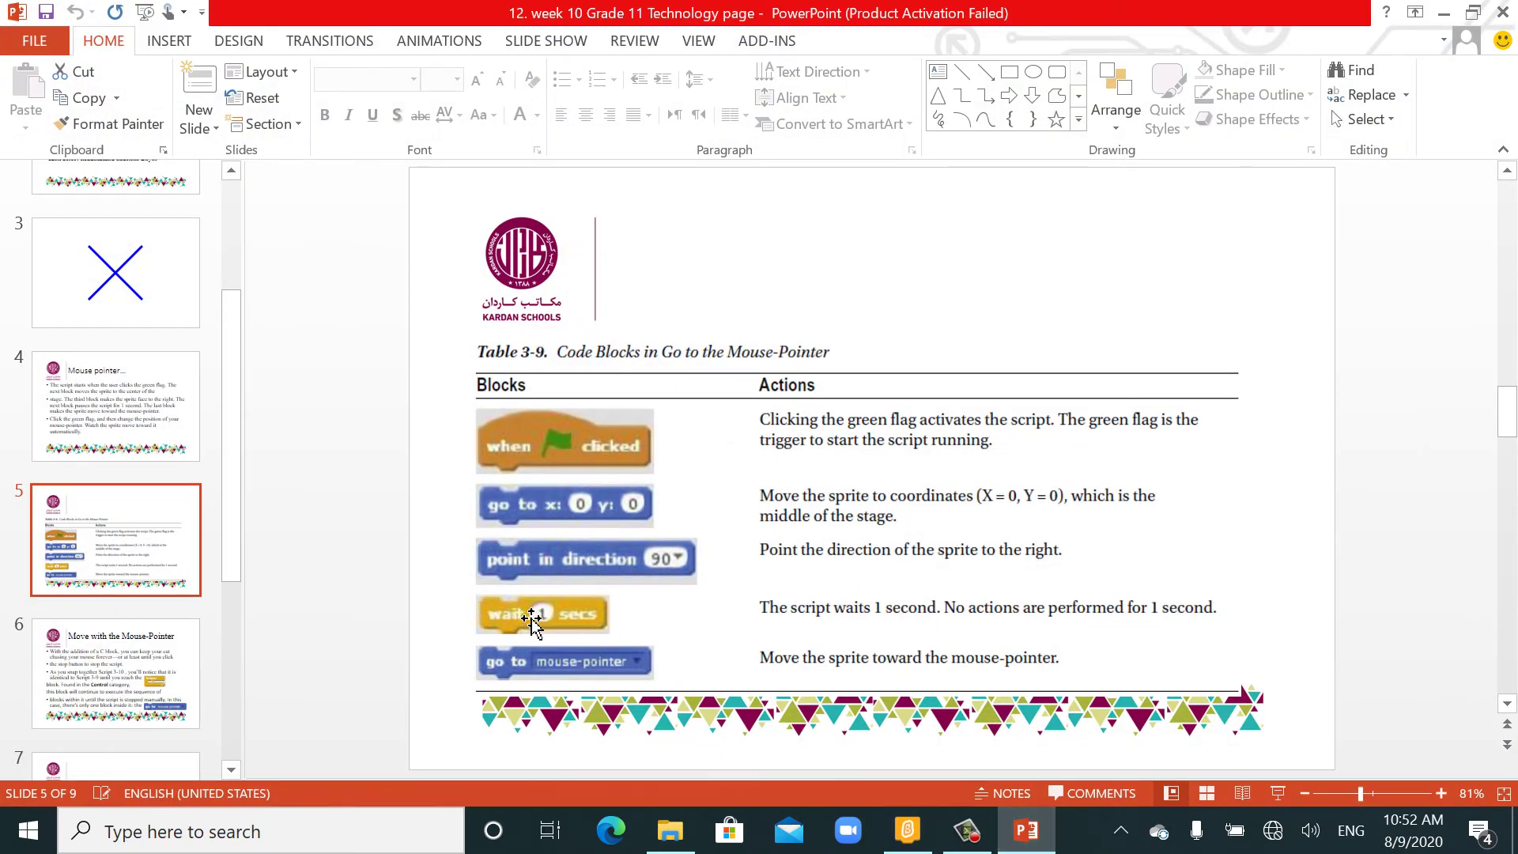
left_click(966, 830)
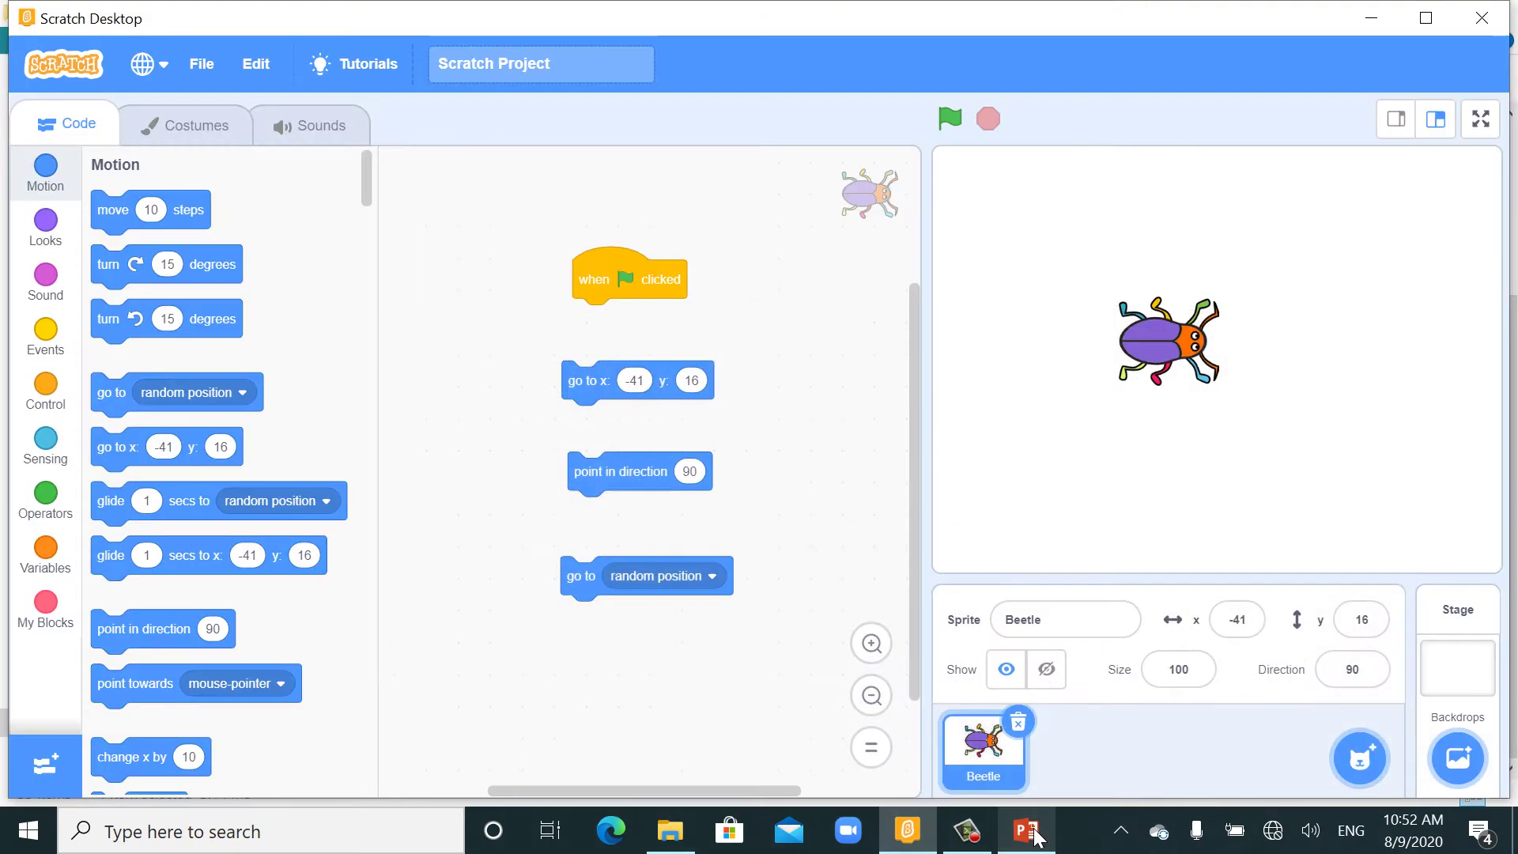
Add a wait 1 seconds block and attach go to x 0 y 0 under the flag hat
left_click(46, 381)
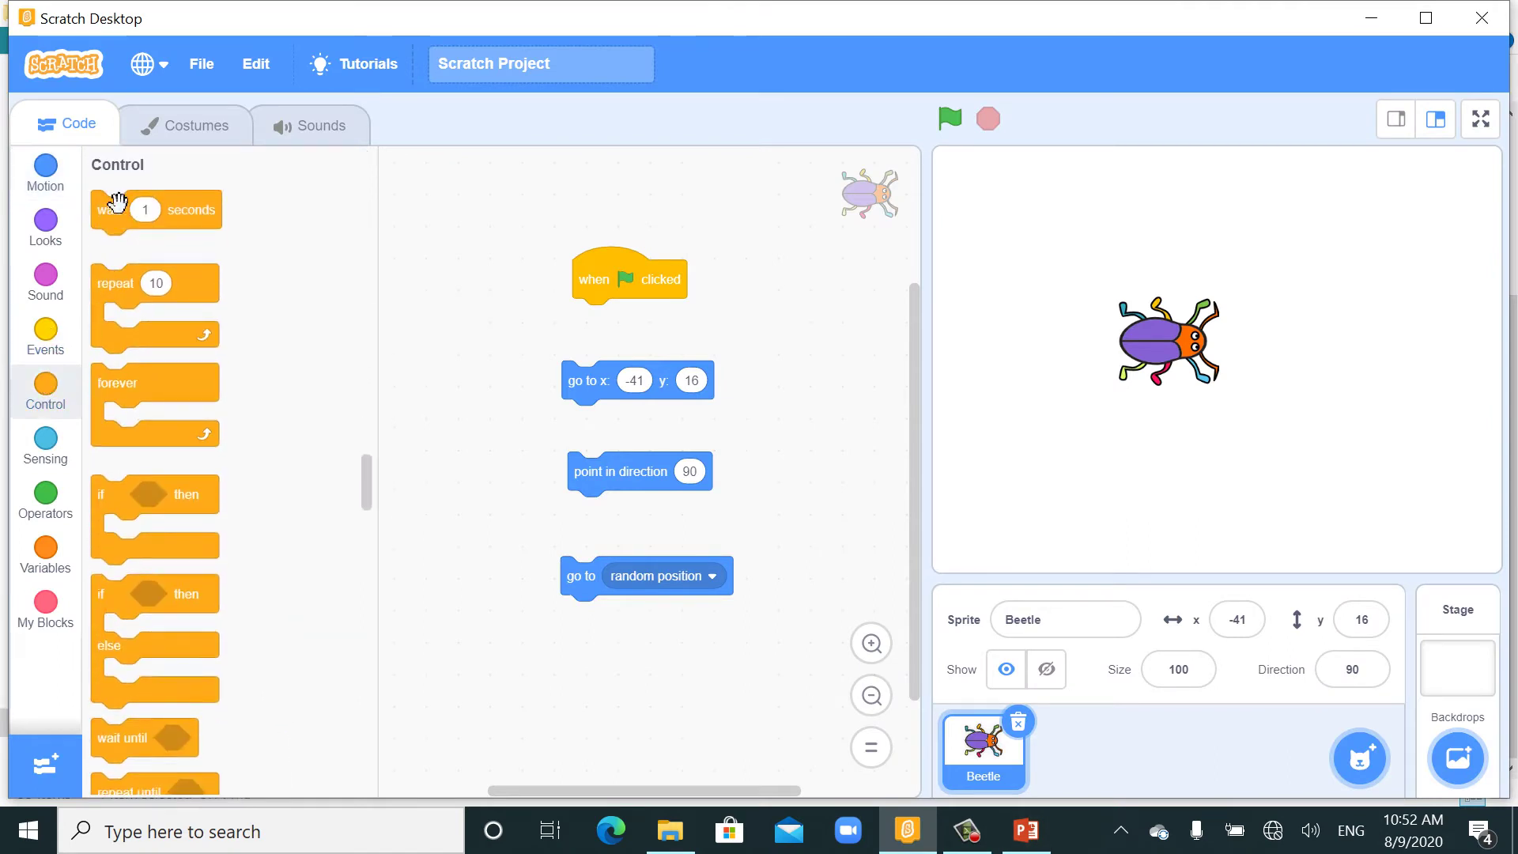
left_click_drag(106, 209, 619, 548)
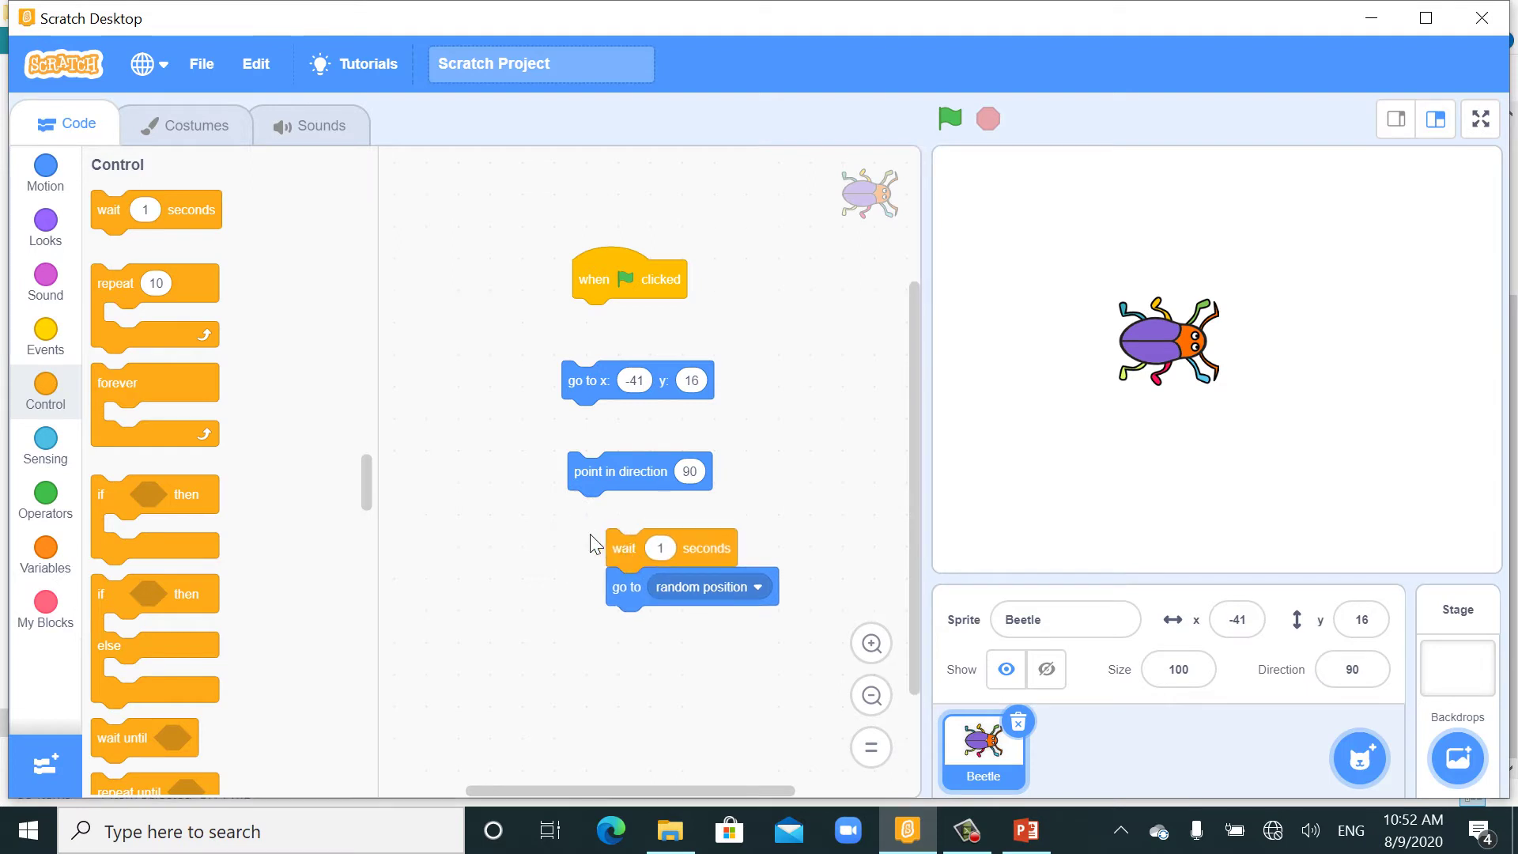
left_click_drag(593, 385, 626, 331)
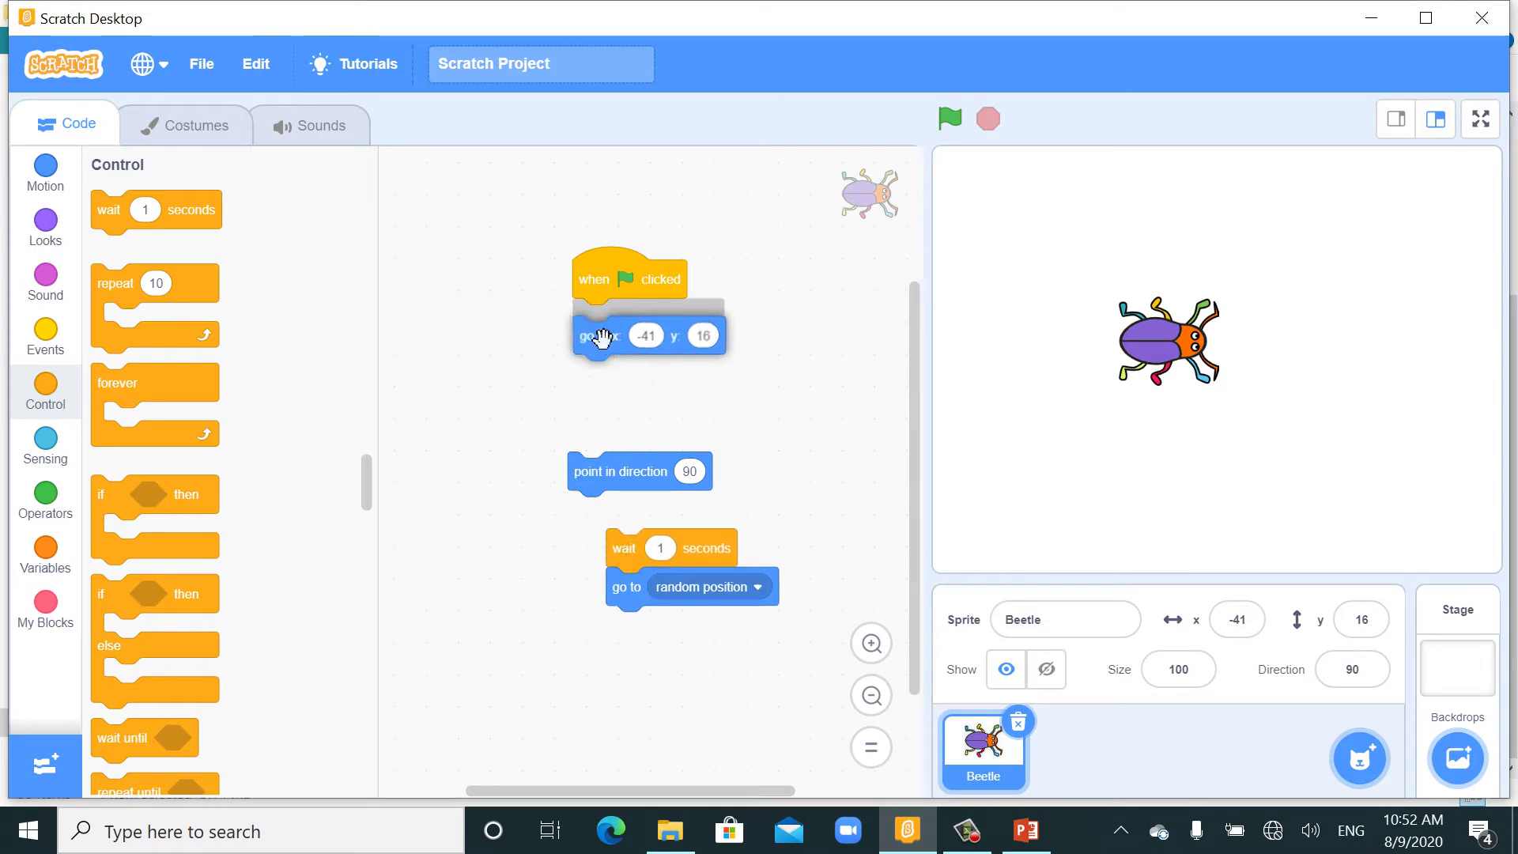
left_click(641, 323)
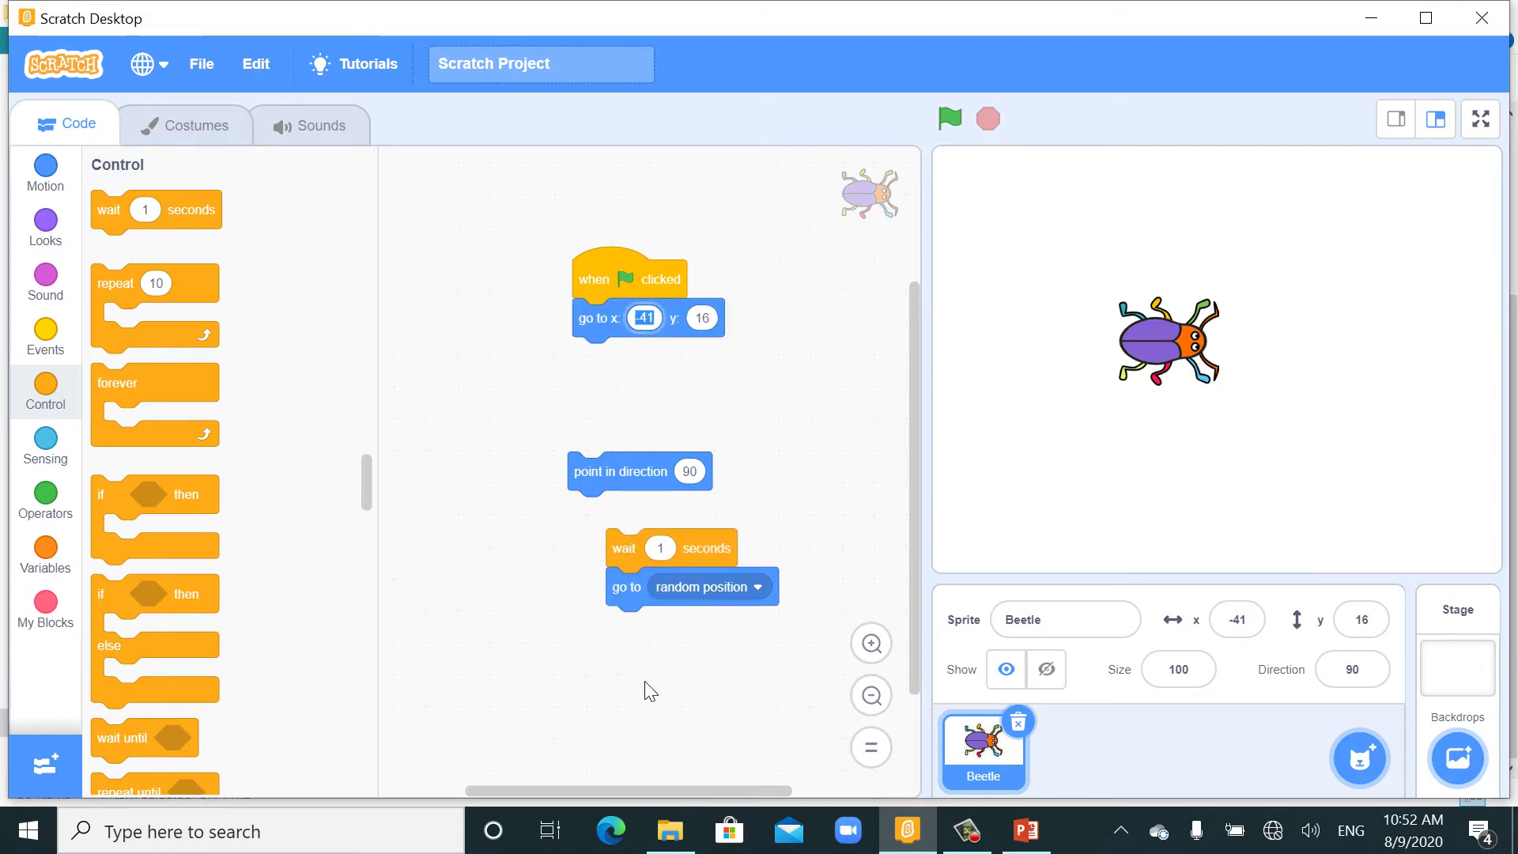
type("0")
key("Tab")
type("0")
key("Return")
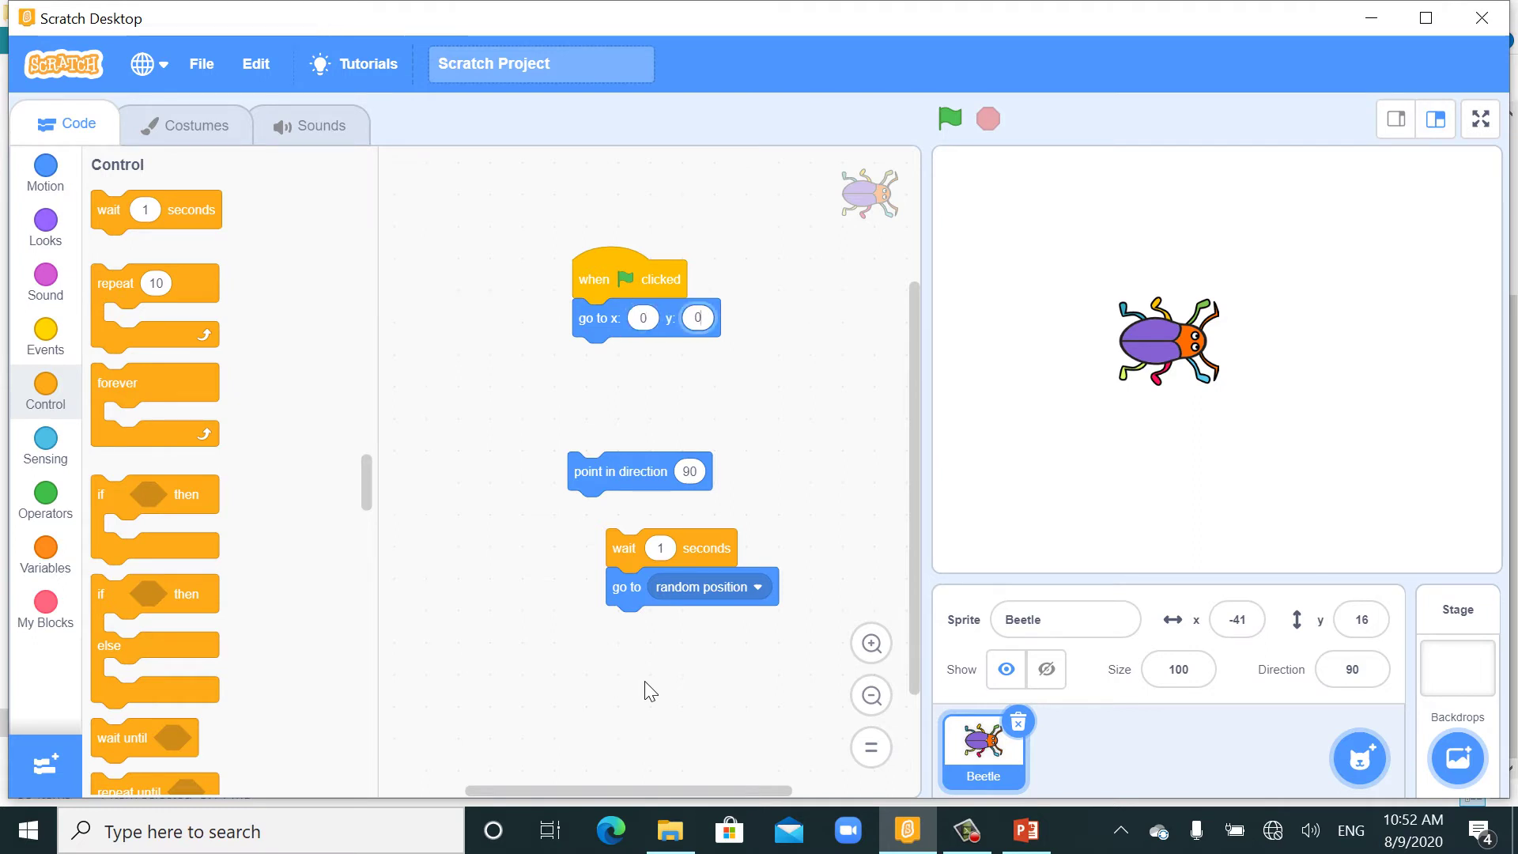
Stack point in direction 90, wait 1 and go to mouse-pointer below go to 0,0
left_click_drag(598, 460, 610, 365)
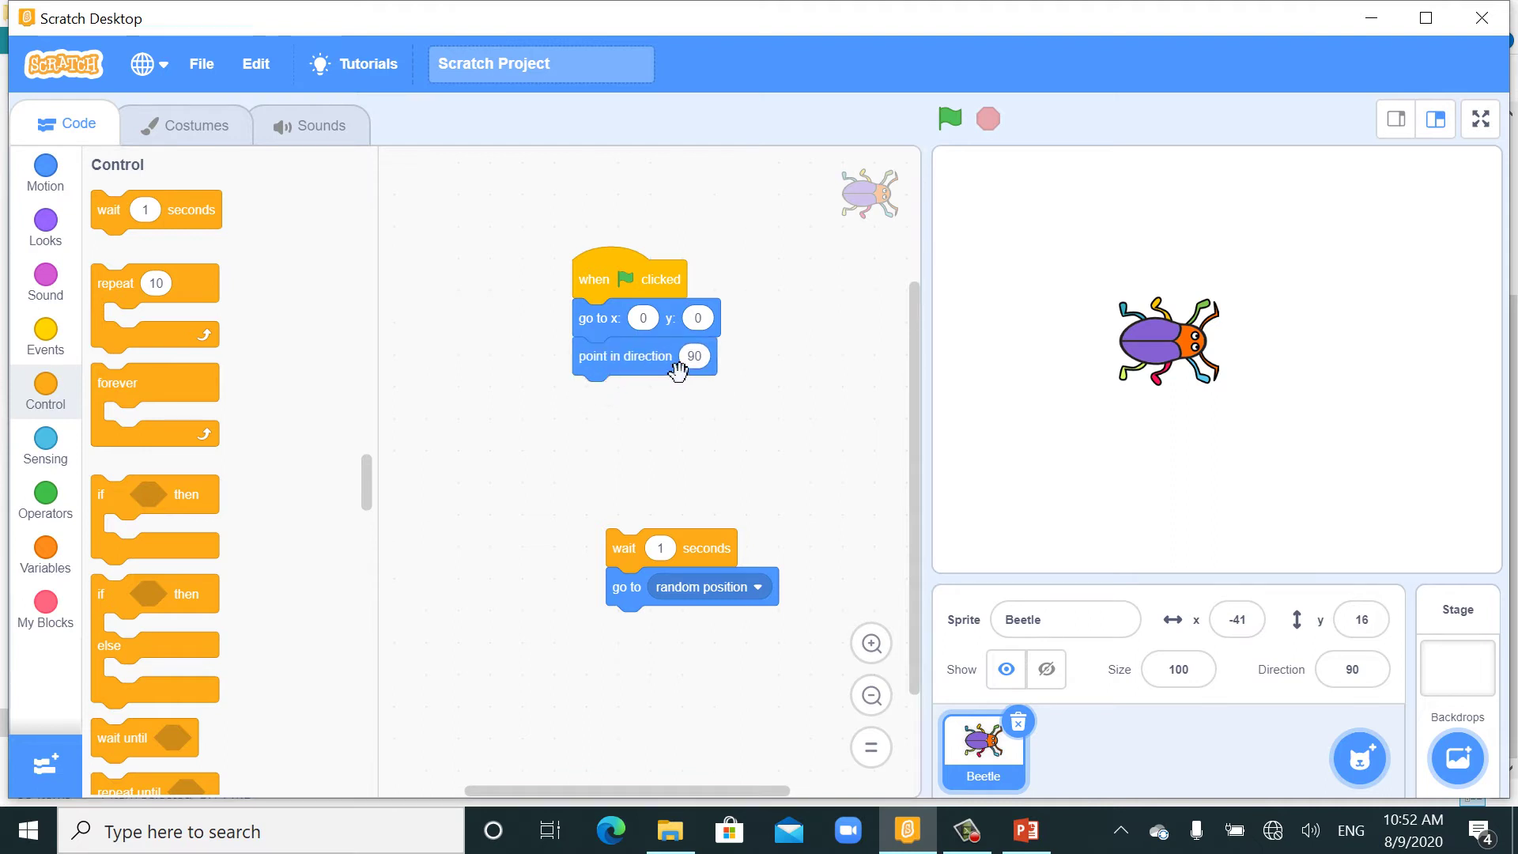
left_click_drag(627, 544, 610, 420)
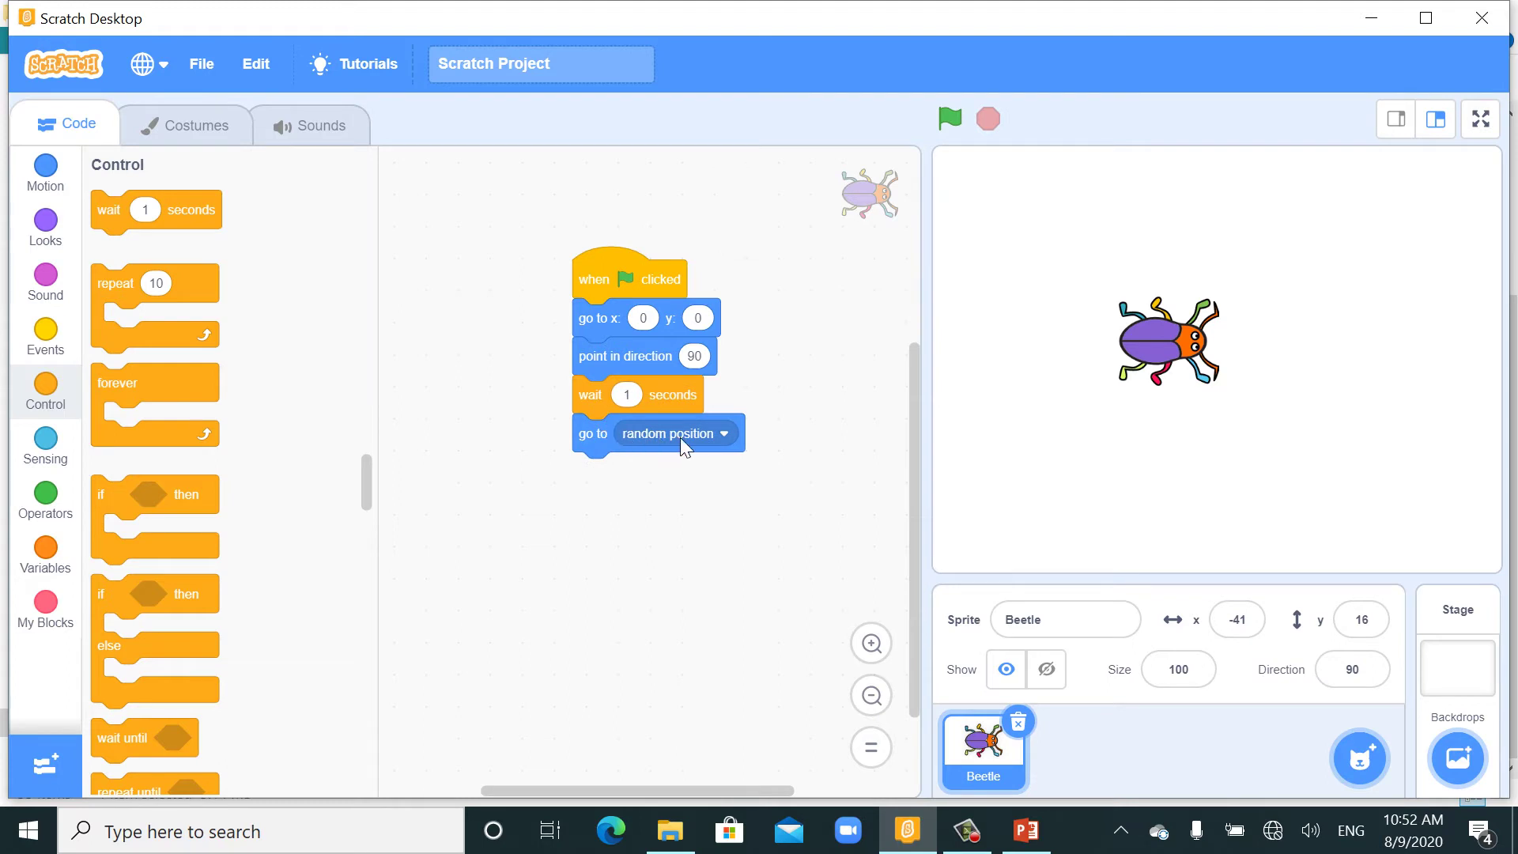
left_click(691, 435)
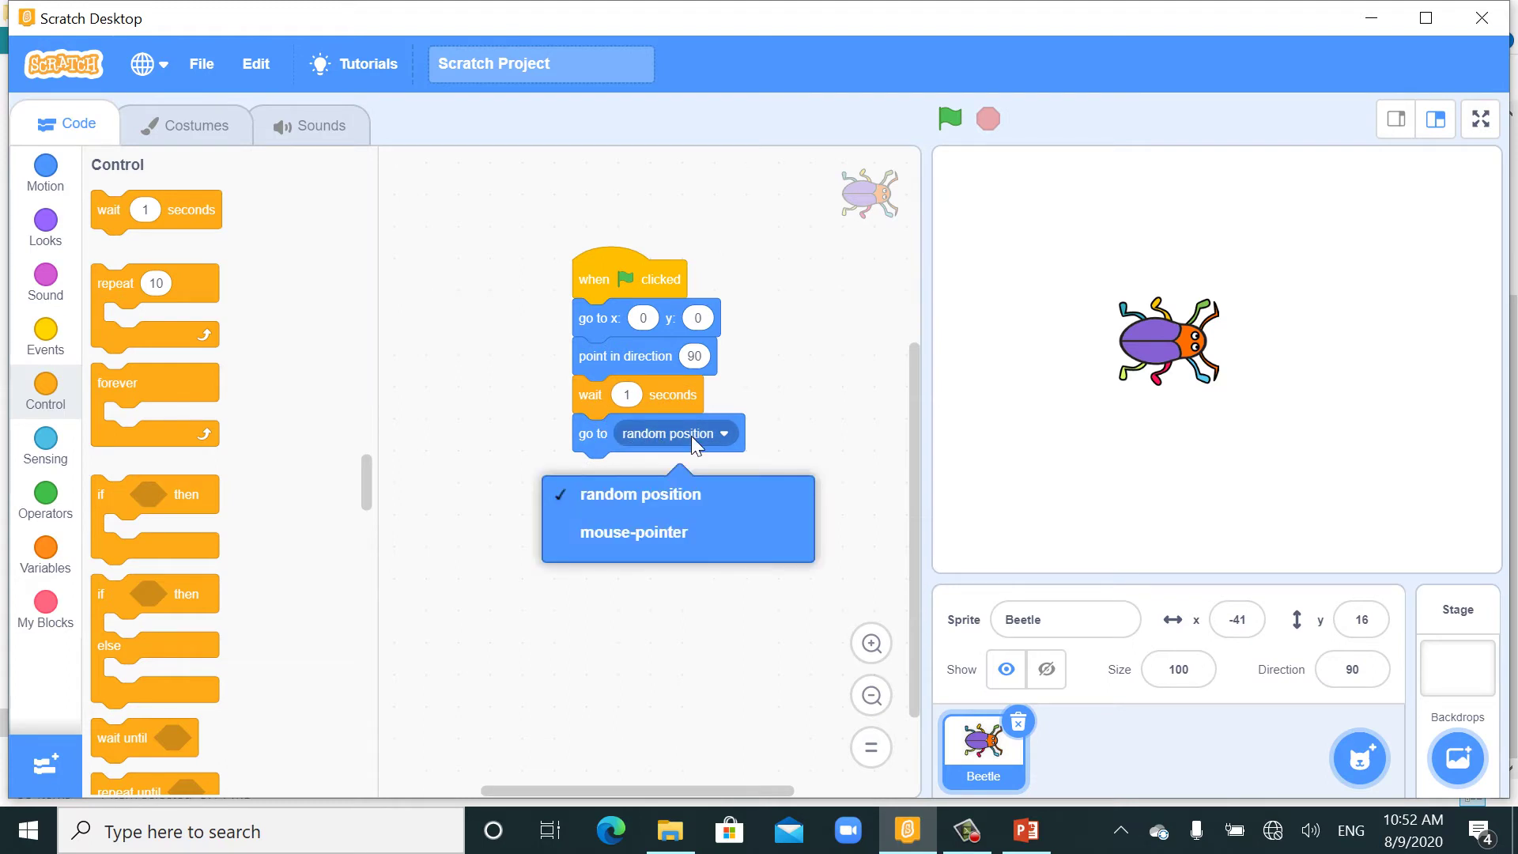
left_click(627, 537)
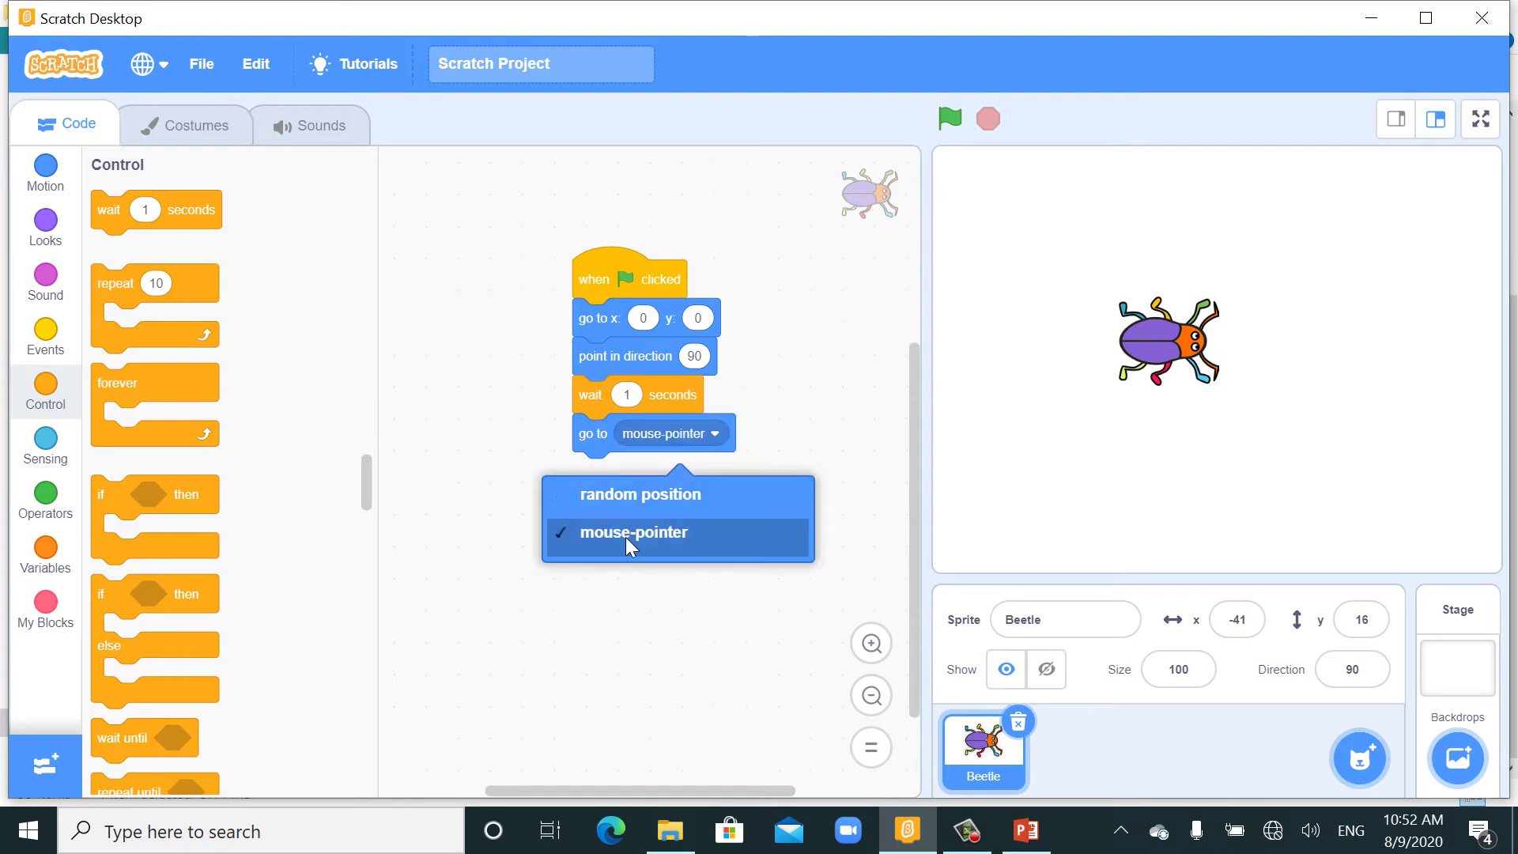
Run the Beetle script several times with the green flag, then return to PowerPoint's Table 3-9
left_click(622, 281)
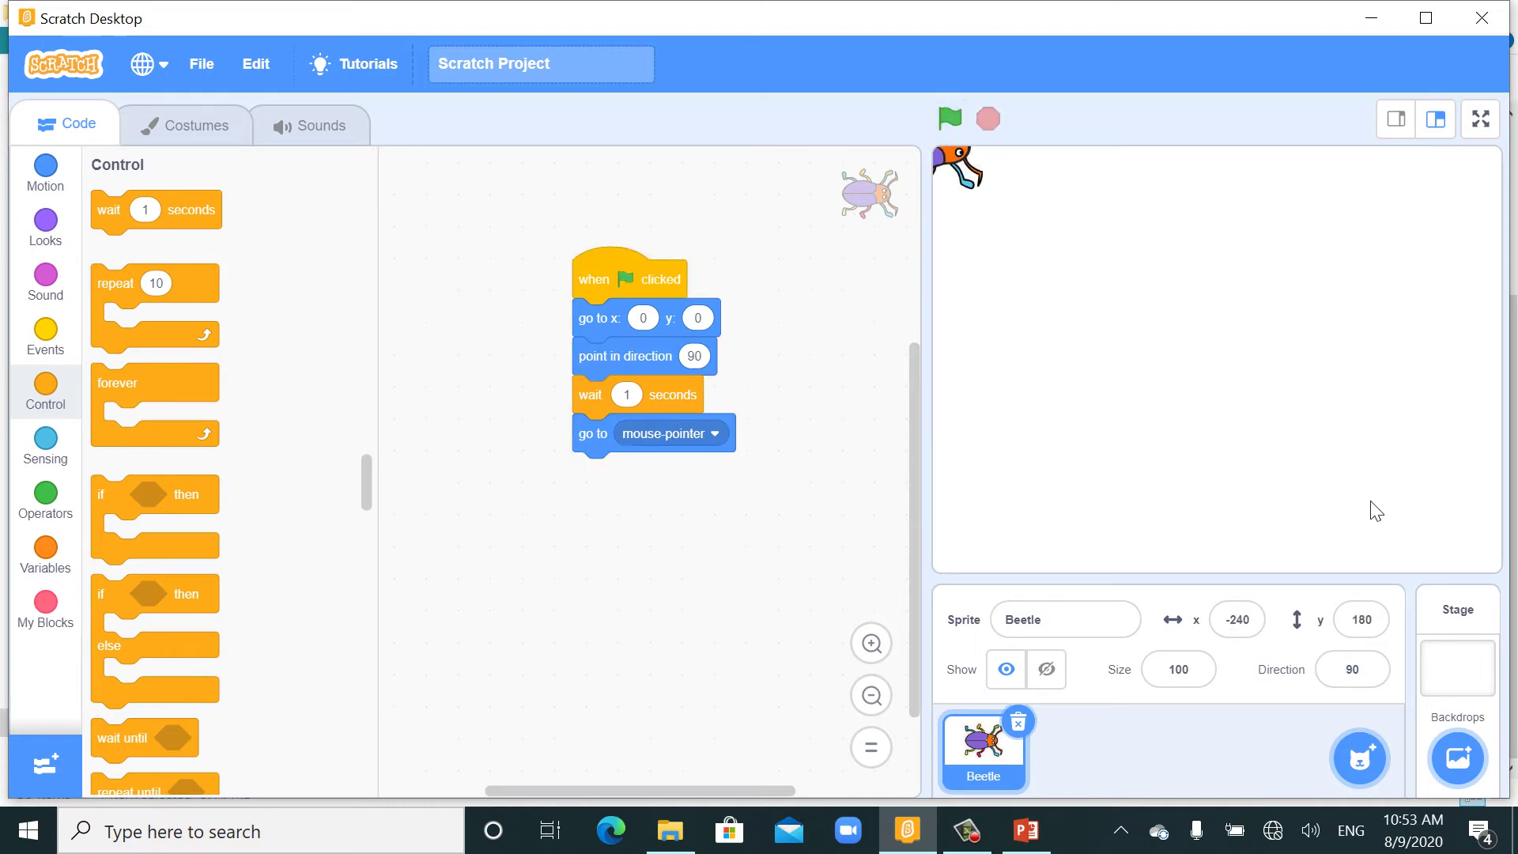
left_click(952, 121)
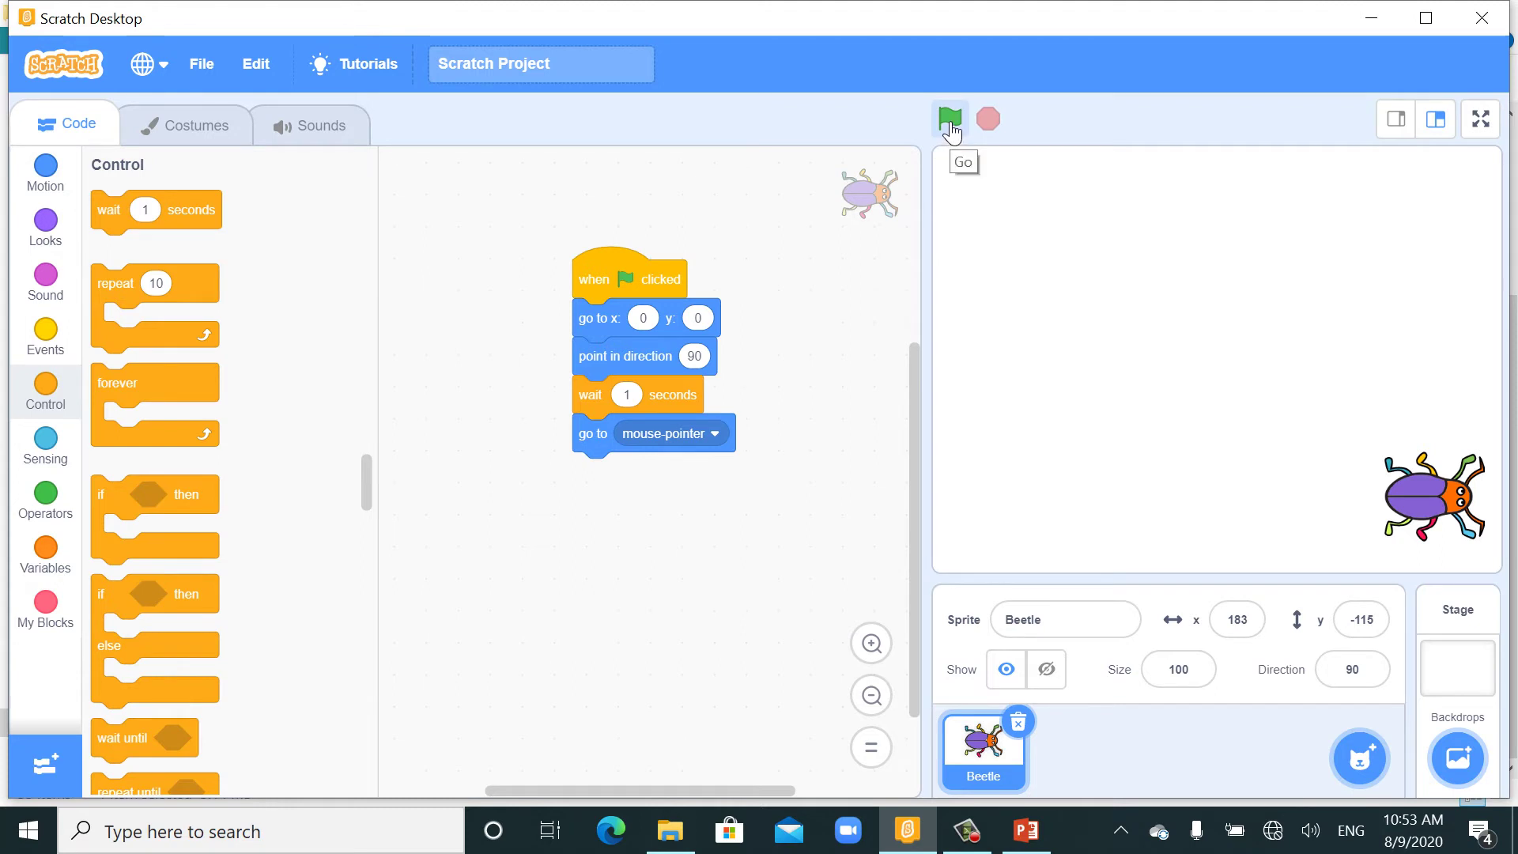
left_click(950, 129)
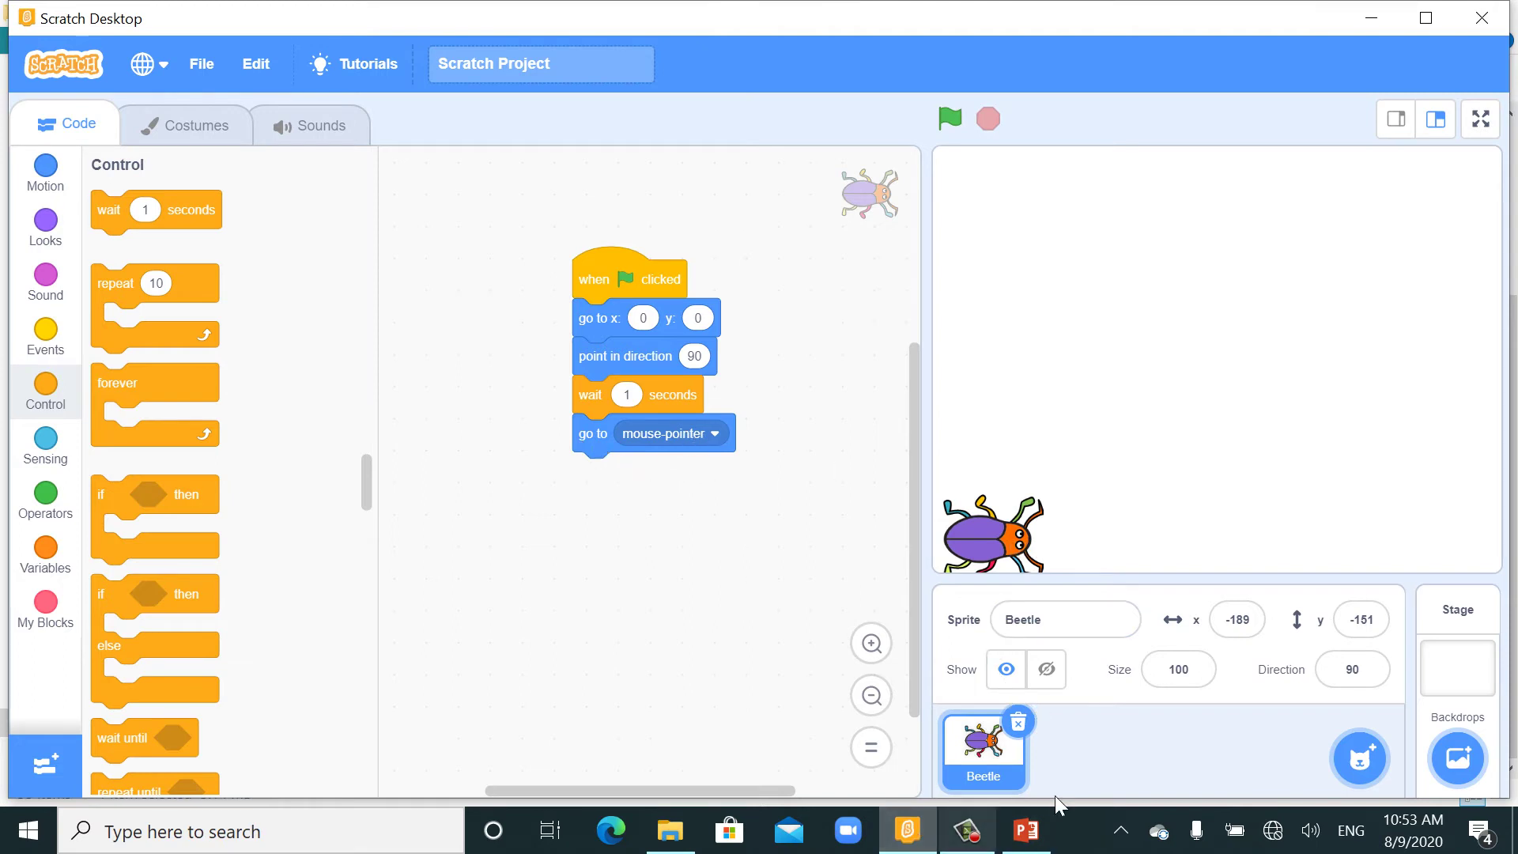
left_click(1028, 831)
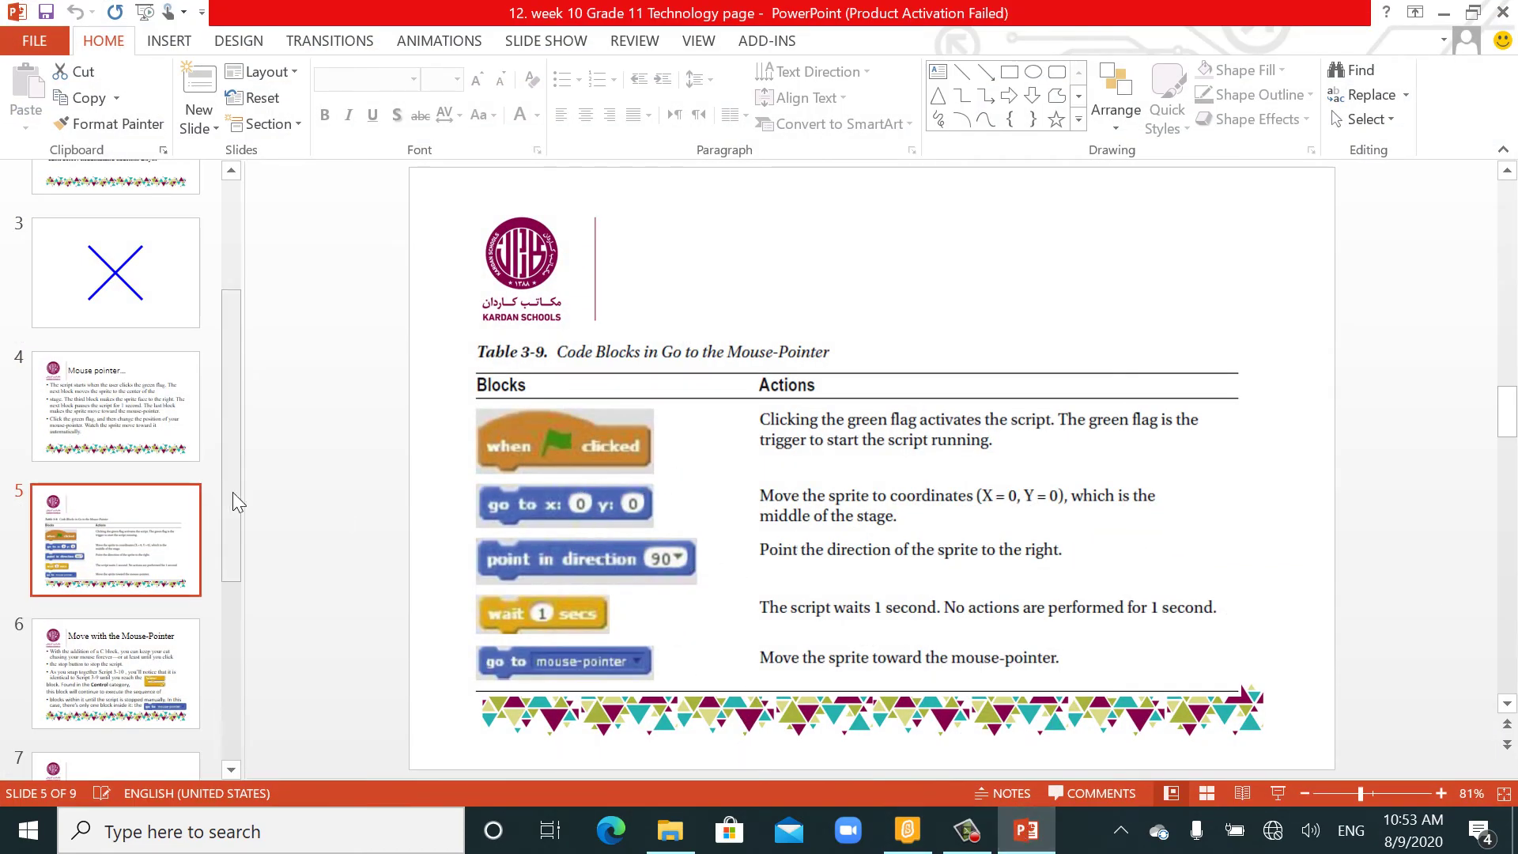
left_click_drag(236, 491, 232, 652)
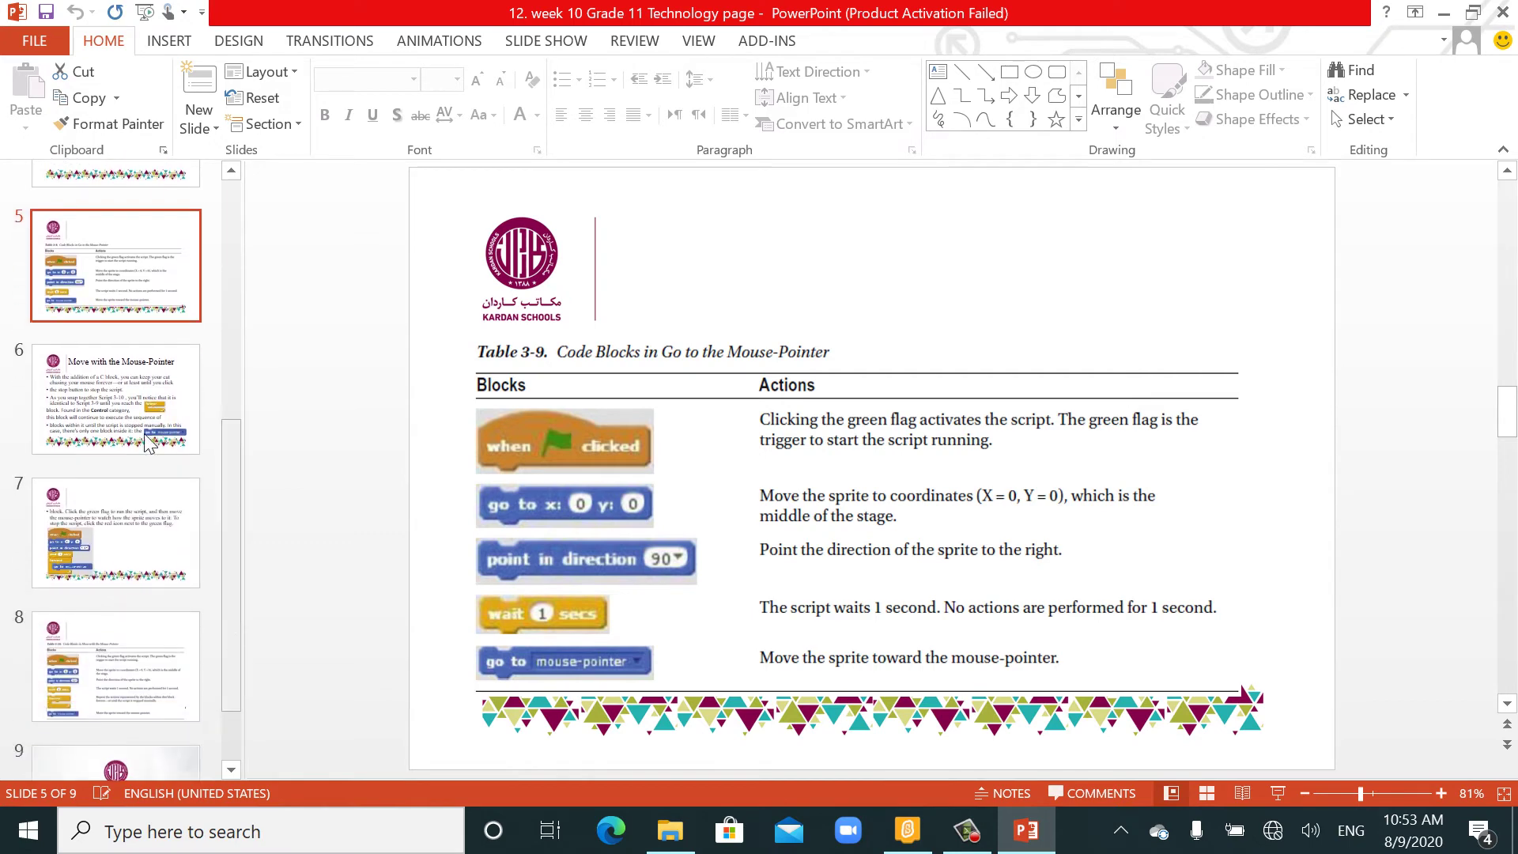
Display slide 6, 'Move with the Mouse-Pointer', about wrapping go to in forever
left_click(88, 398)
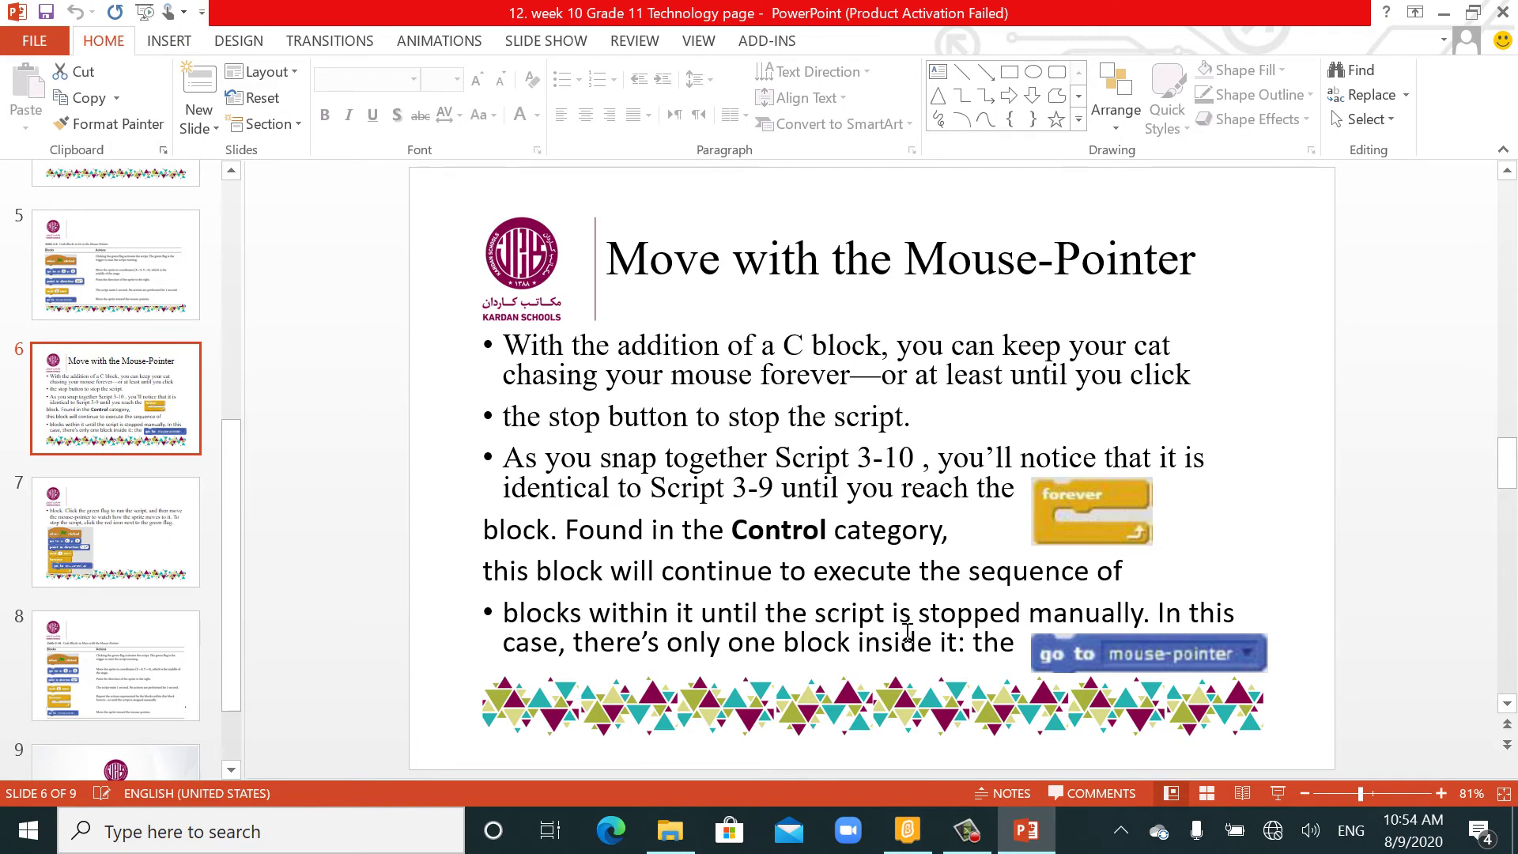
Display slide 8 with Table 3-10 of Move with the Mouse-Pointer blocks
left_click(128, 679)
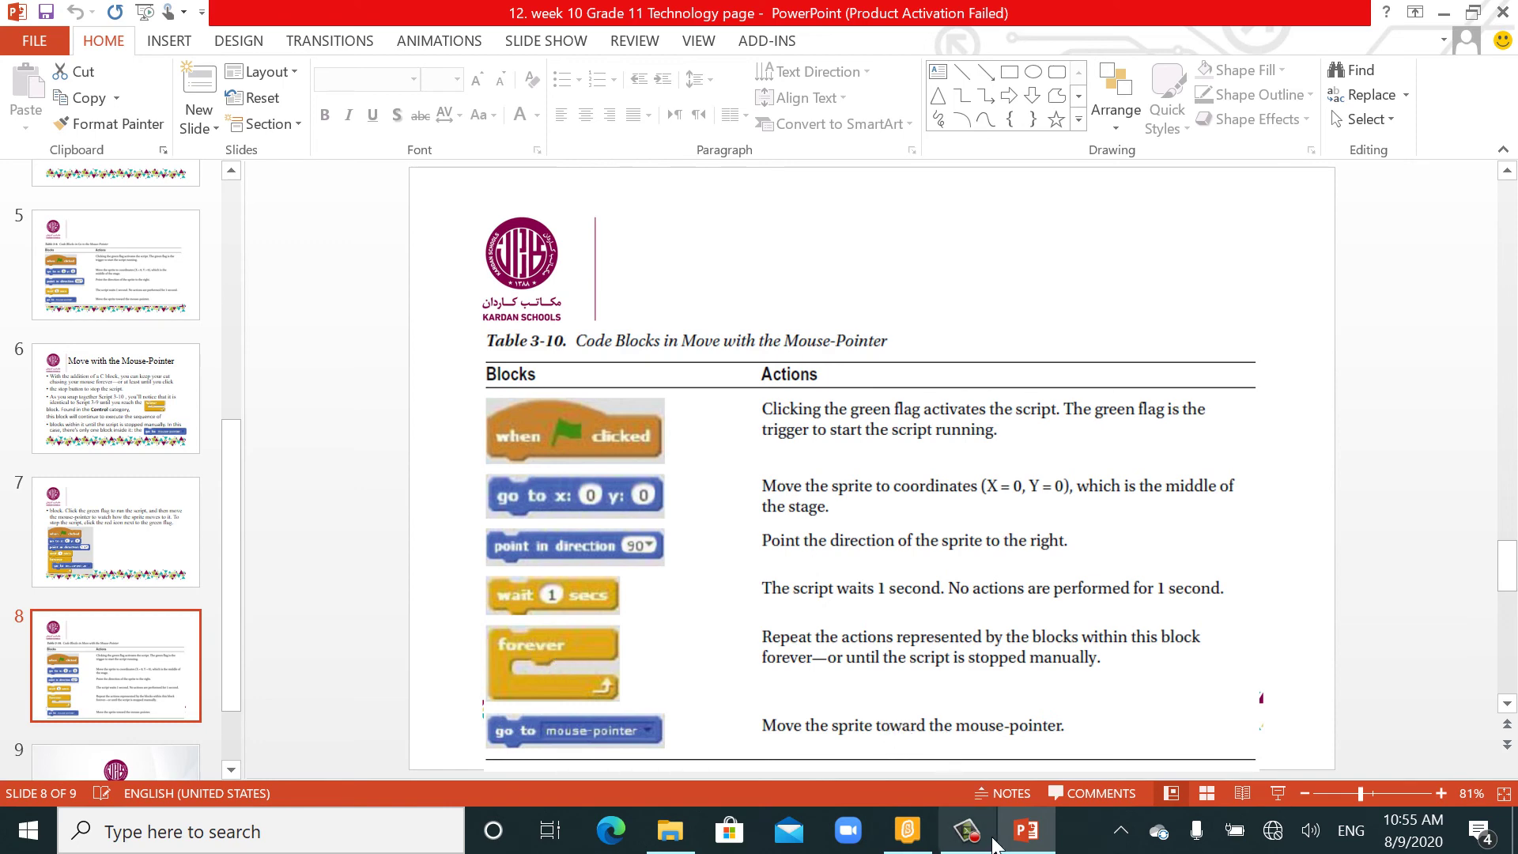
Back in Scratch, place a forever block under wait 1 seconds enclosing go to mouse-pointer
left_click(914, 835)
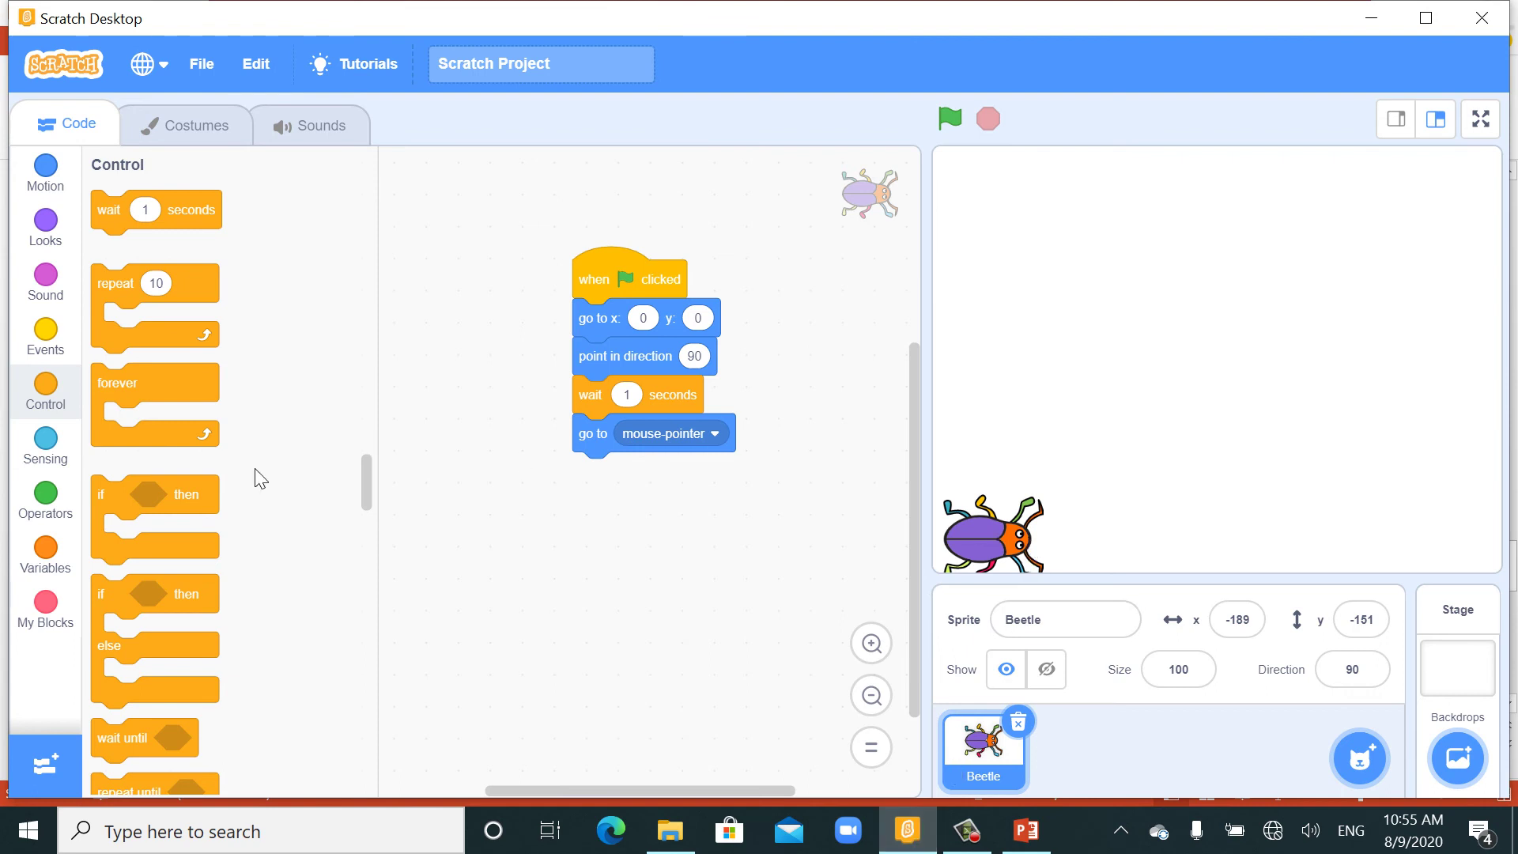
mouse_move(155, 409)
left_mouse_down()
mouse_move(377, 450)
mouse_move(565, 441)
left_mouse_up()
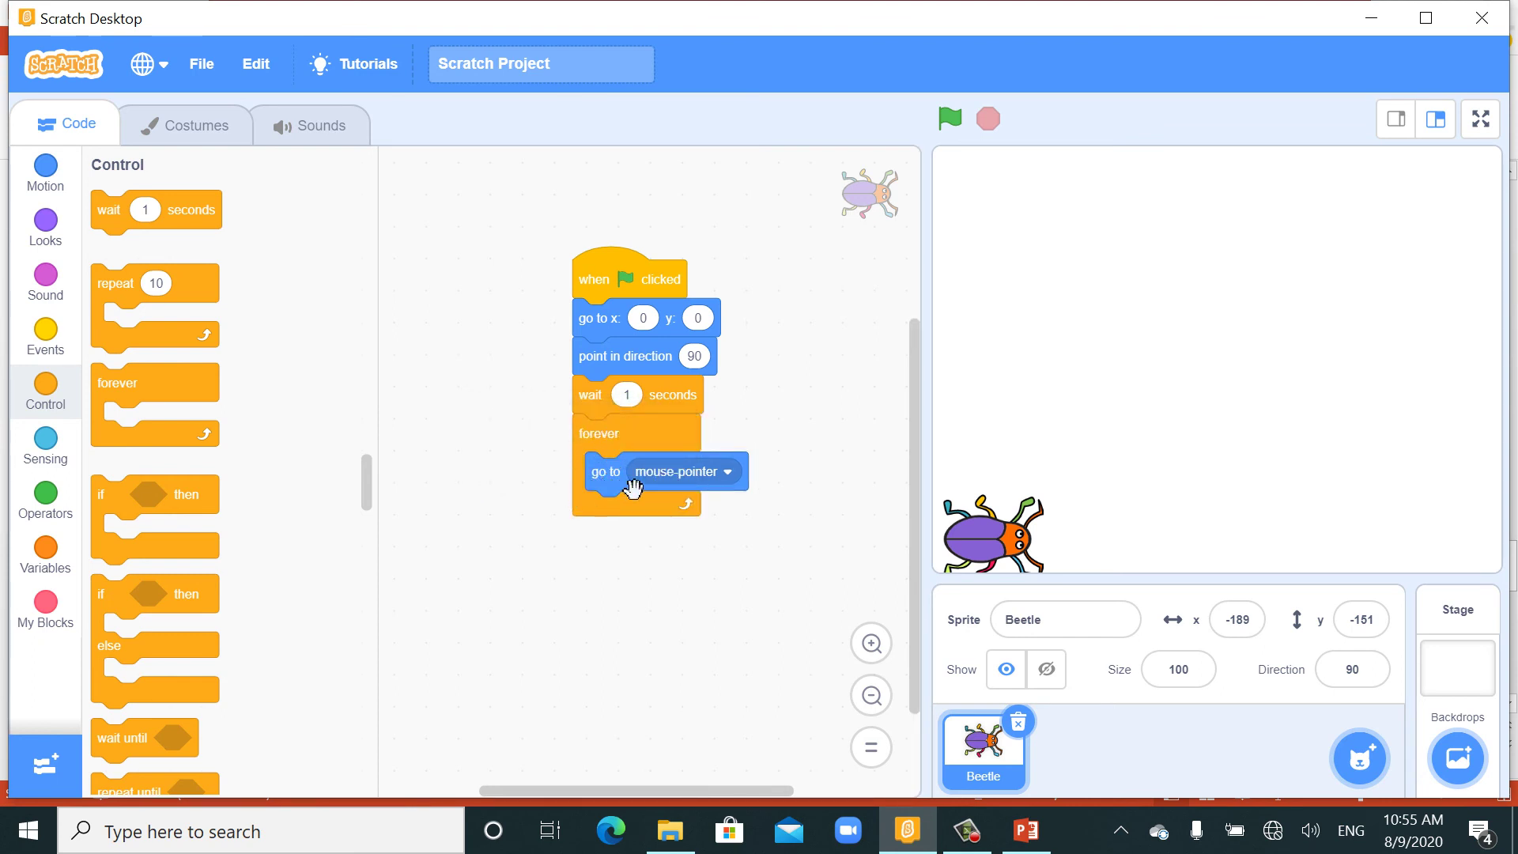
Start the script from its hat block, then halt it with the red stop button
left_click(629, 298)
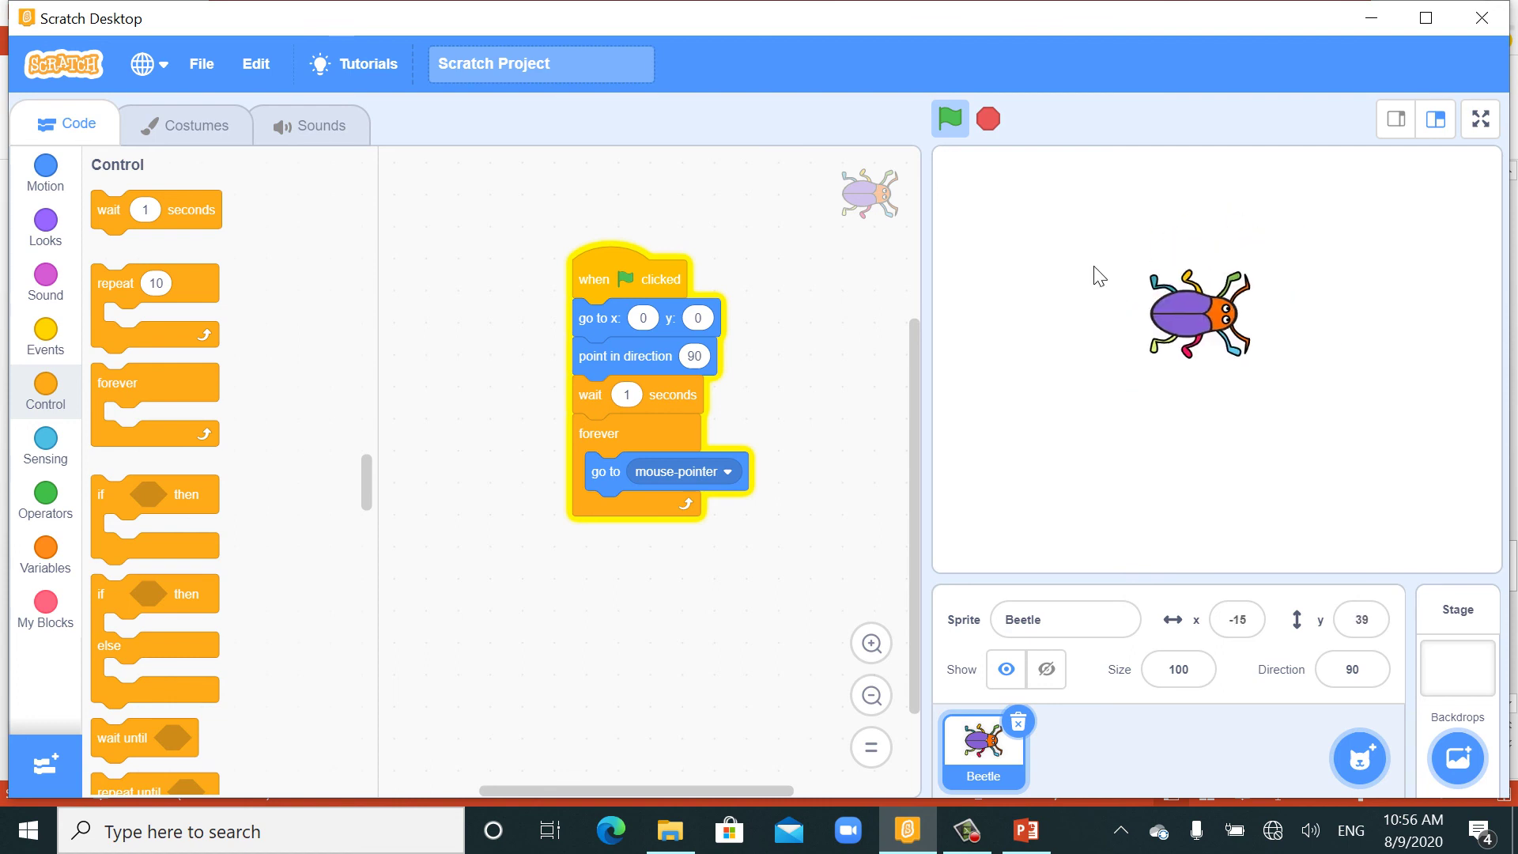
left_click(987, 119)
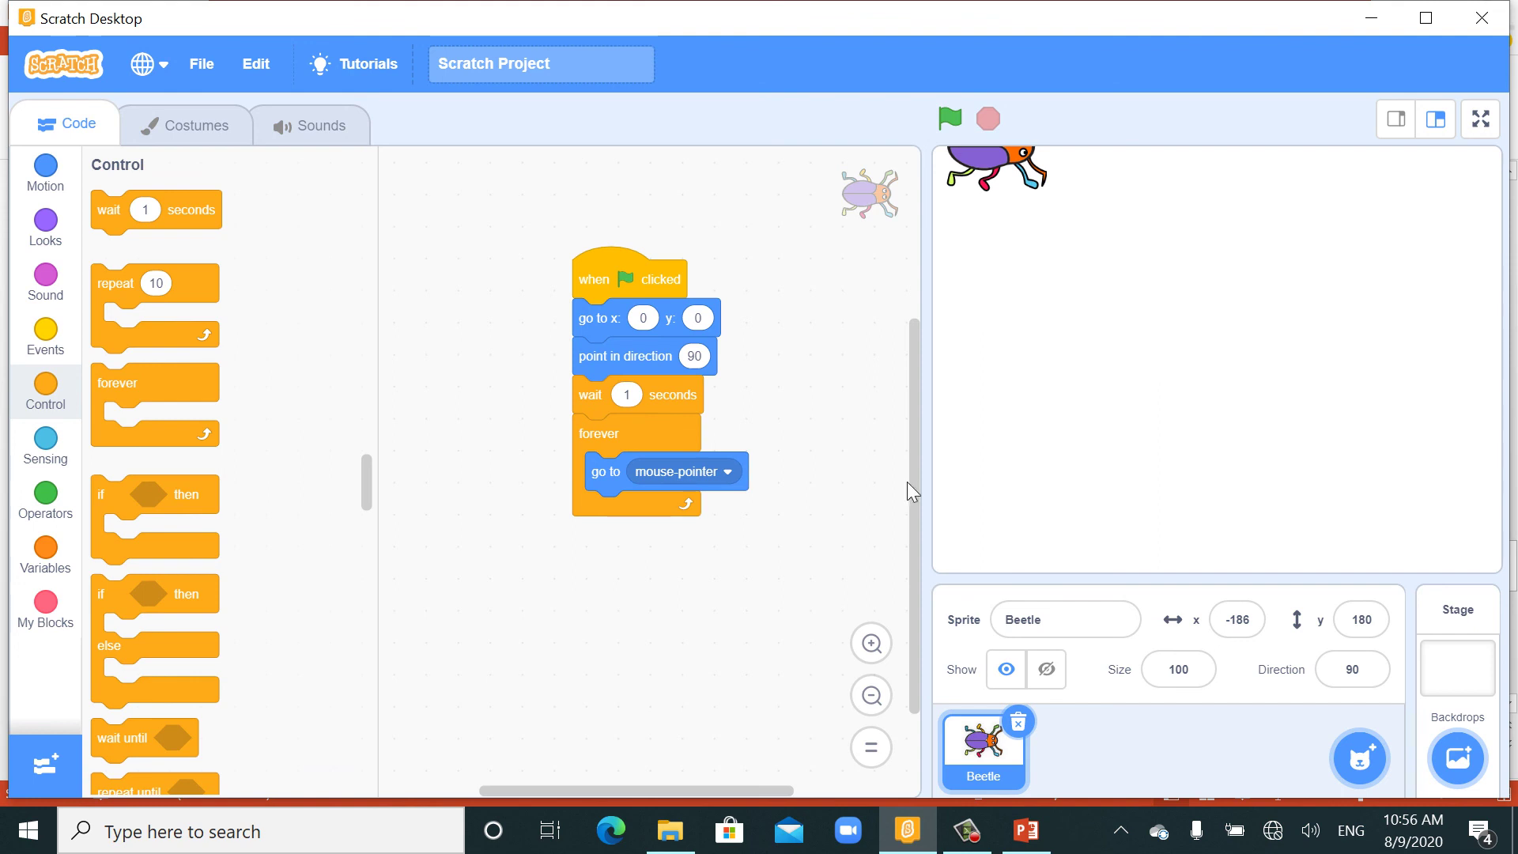